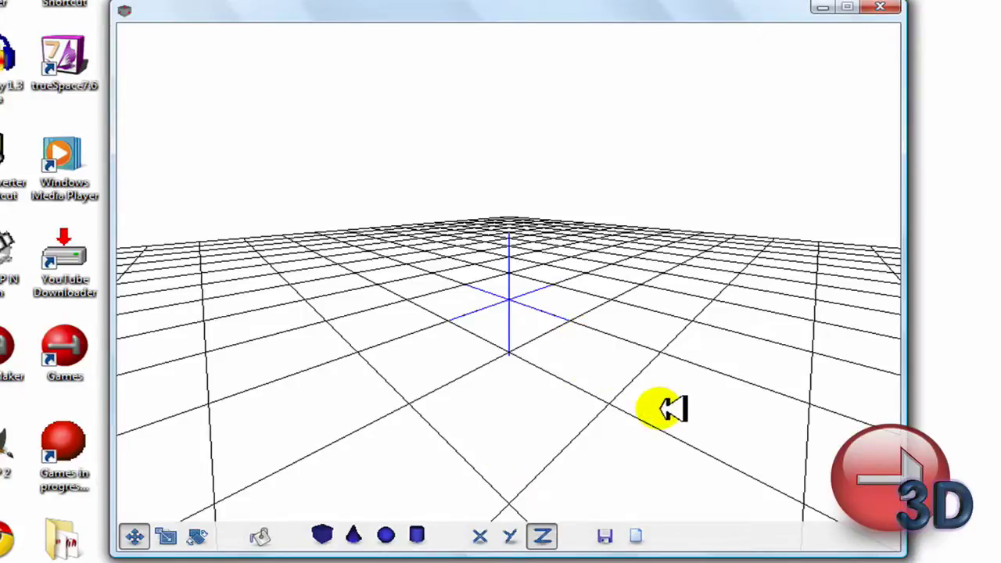
Add a cube at the centre of the empty grid.
drag(627, 380, 681, 414)
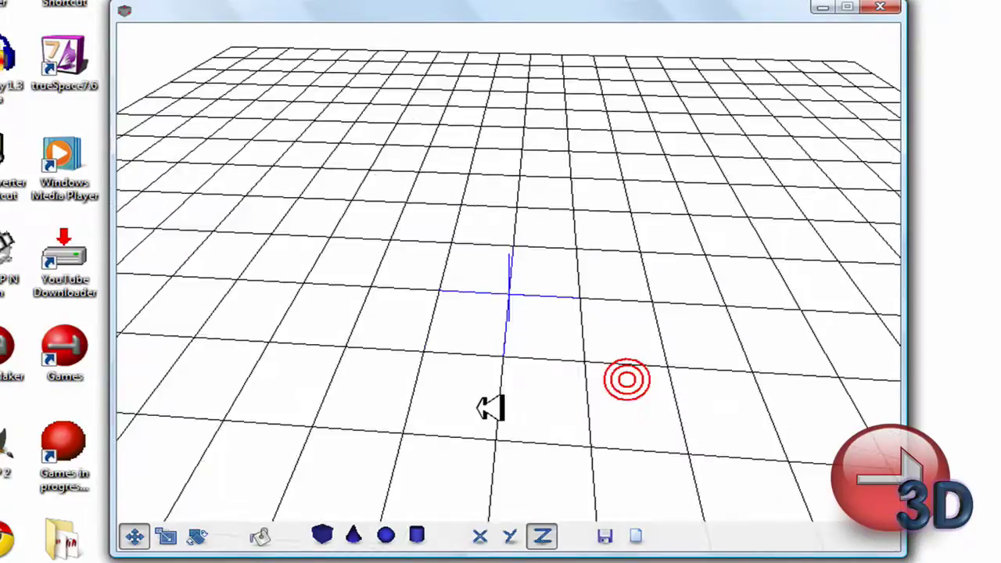
mouse_move(767, 410)
mouse_down()
mouse_move(747, 384)
mouse_move(754, 358)
mouse_up()
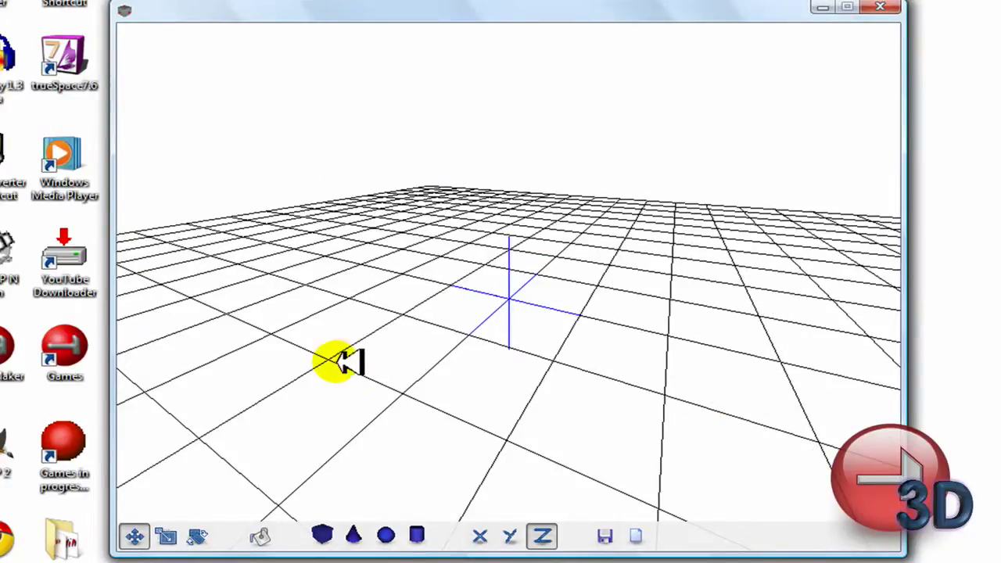
mouse_move(341, 361)
mouse_down()
mouse_move(453, 365)
mouse_move(375, 362)
mouse_move(569, 387)
mouse_up()
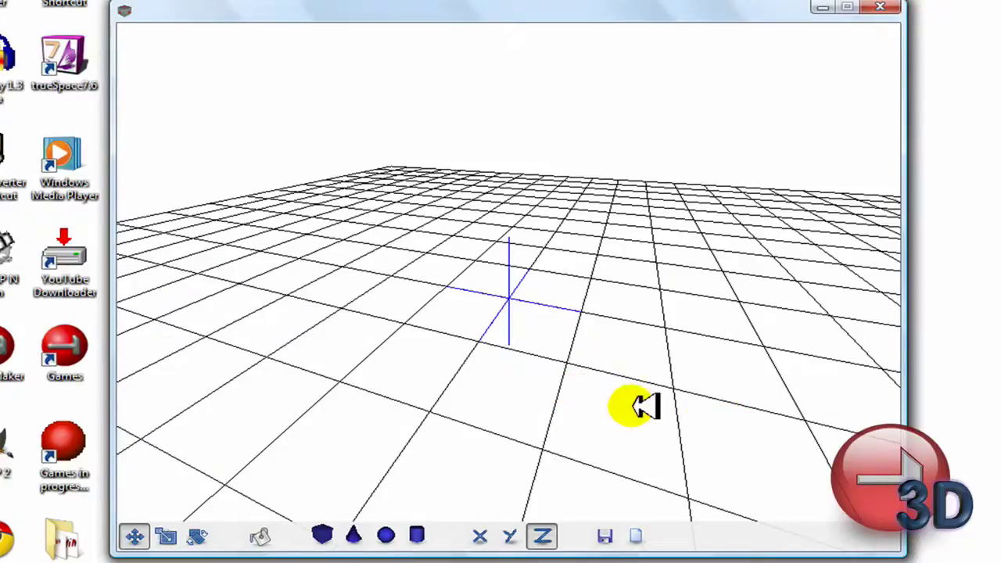
mouse_move(793, 450)
mouse_down()
mouse_move(816, 404)
mouse_move(811, 375)
mouse_move(827, 440)
mouse_move(818, 454)
mouse_up()
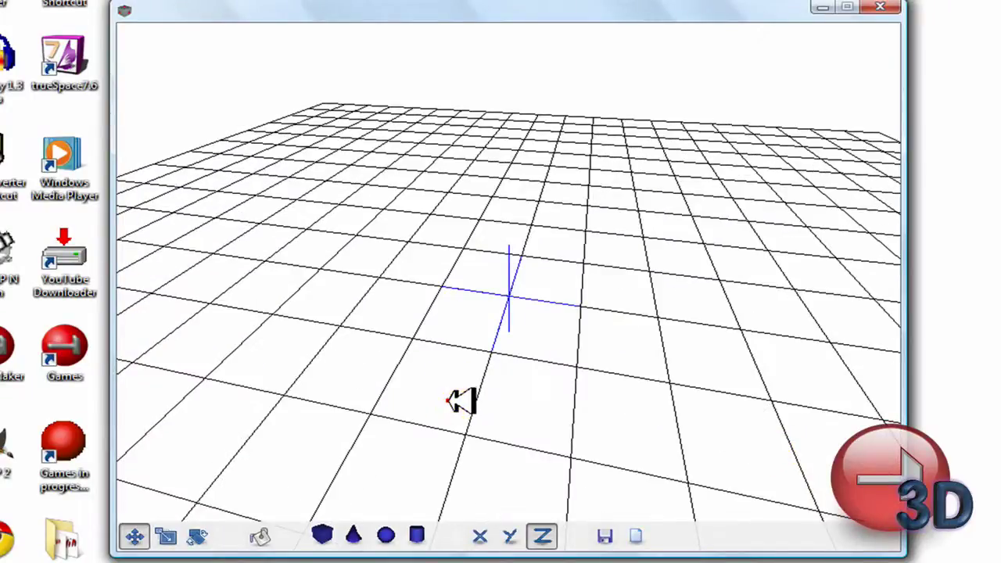
drag(447, 400, 467, 391)
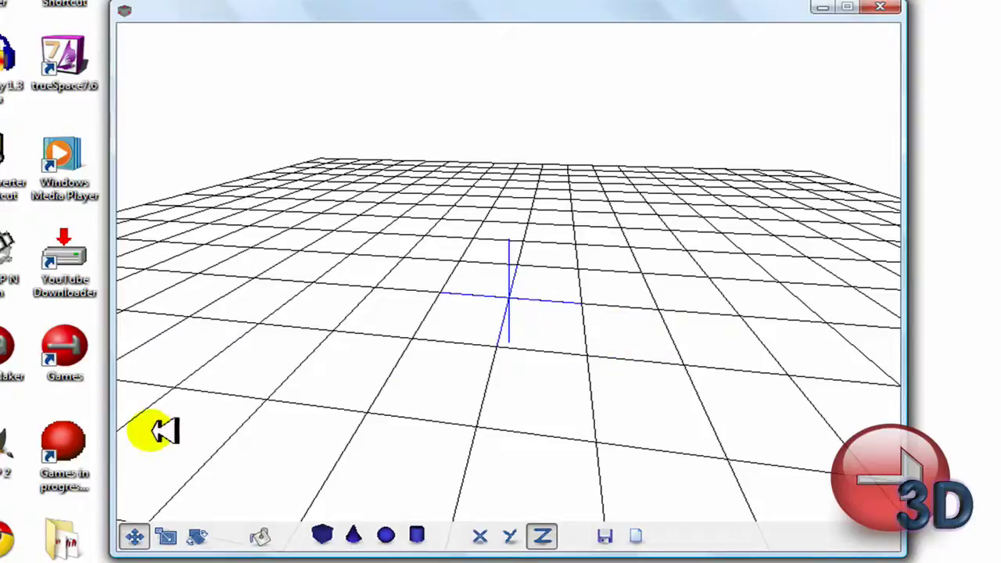
click(323, 534)
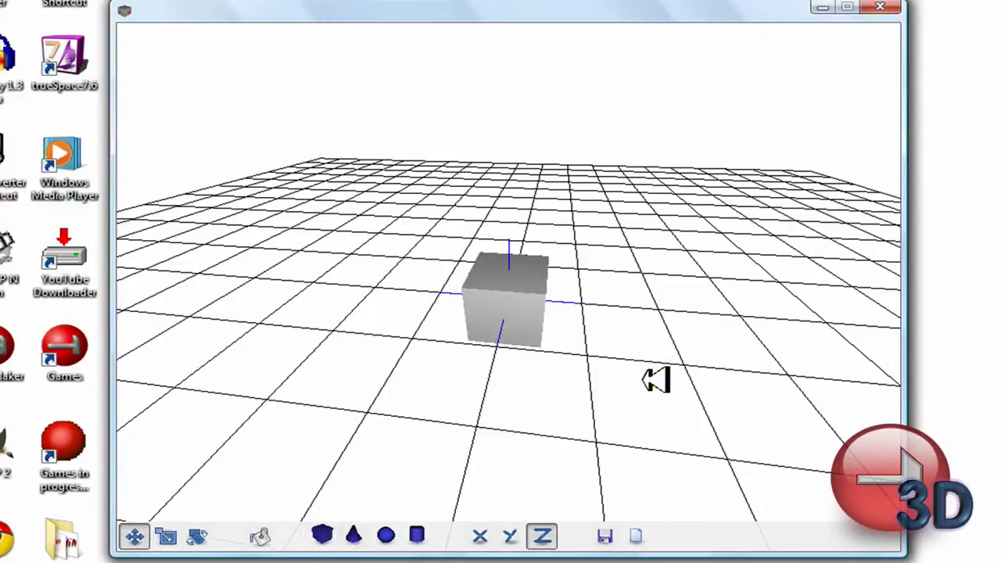
Raise the cube along the vertical axis until it sits roughly on the grid plane.
drag(647, 381, 665, 370)
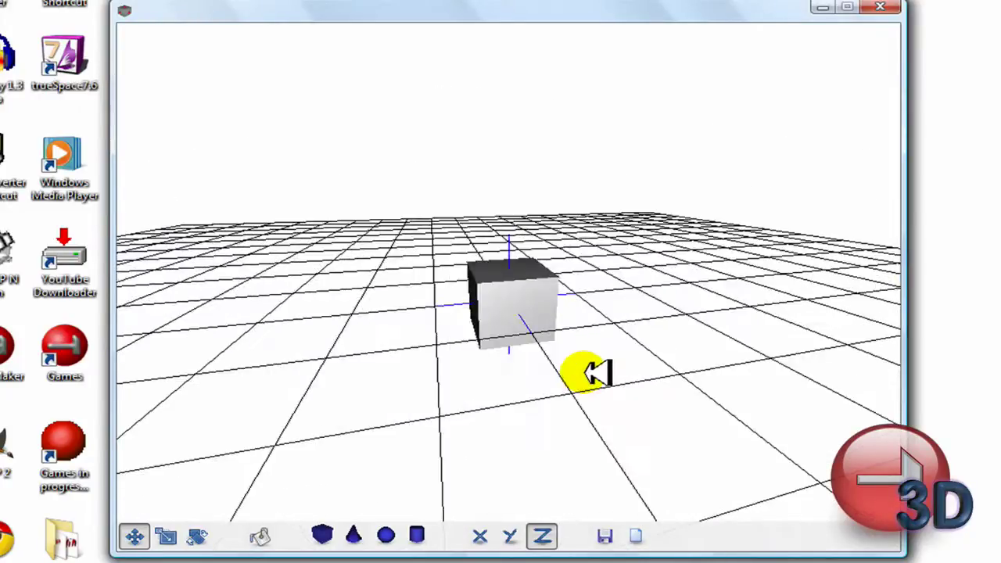
drag(607, 383, 629, 376)
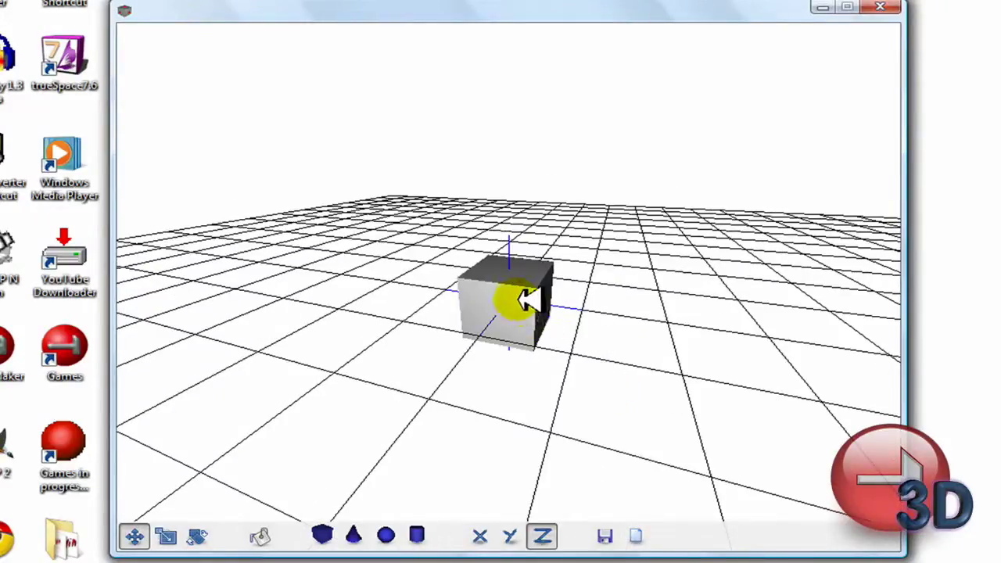
mouse_move(638, 324)
mouse_down()
mouse_move(660, 321)
mouse_move(599, 307)
mouse_up()
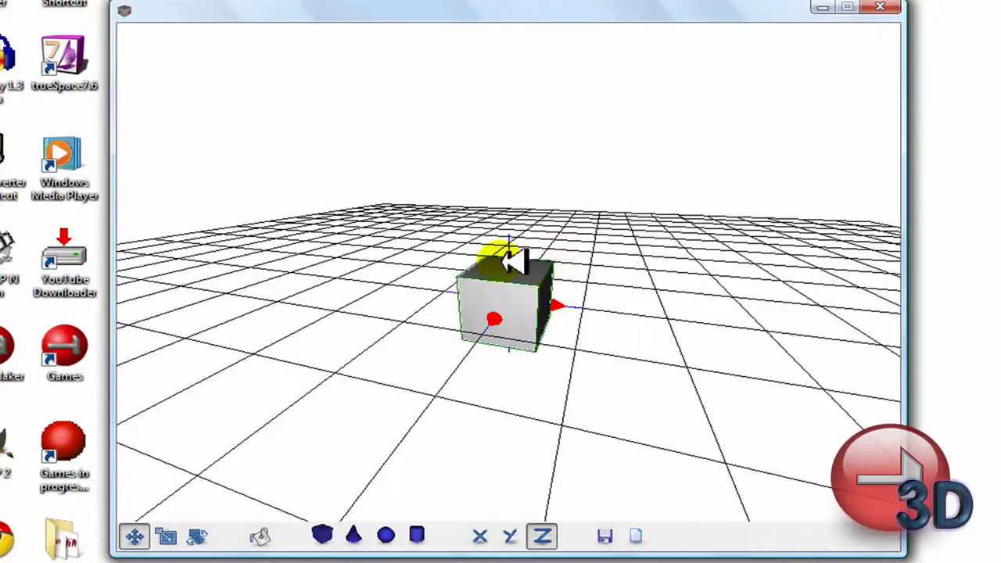
drag(509, 257, 510, 232)
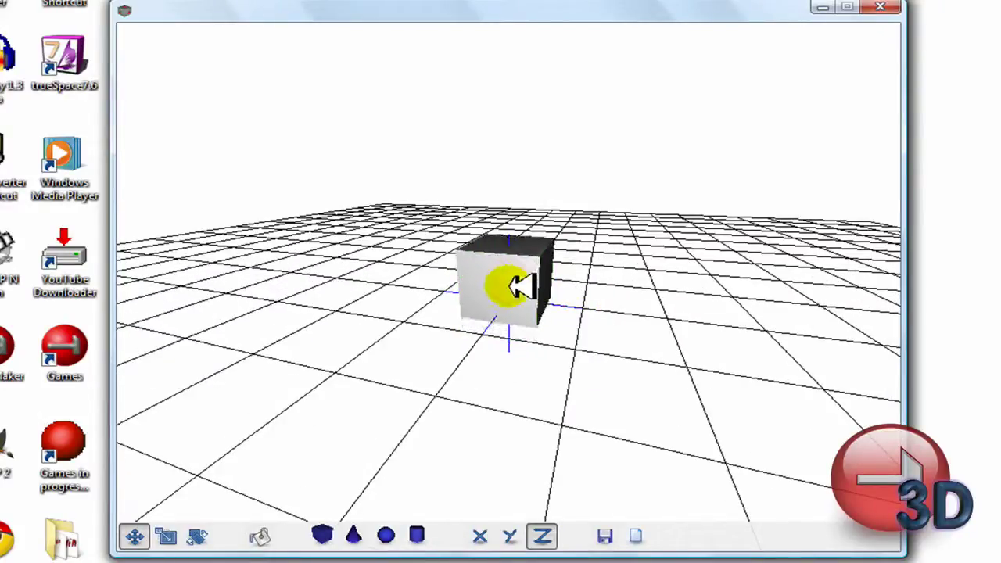
click(518, 276)
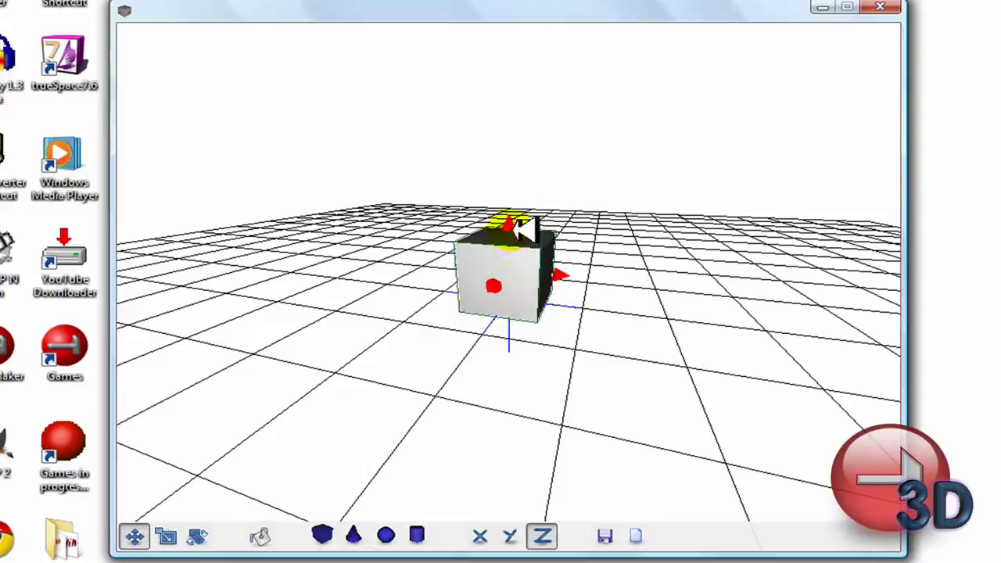
mouse_move(641, 311)
mouse_down()
mouse_move(679, 322)
mouse_move(697, 313)
mouse_move(650, 305)
mouse_move(659, 278)
mouse_move(647, 313)
mouse_move(546, 279)
mouse_move(506, 289)
mouse_up()
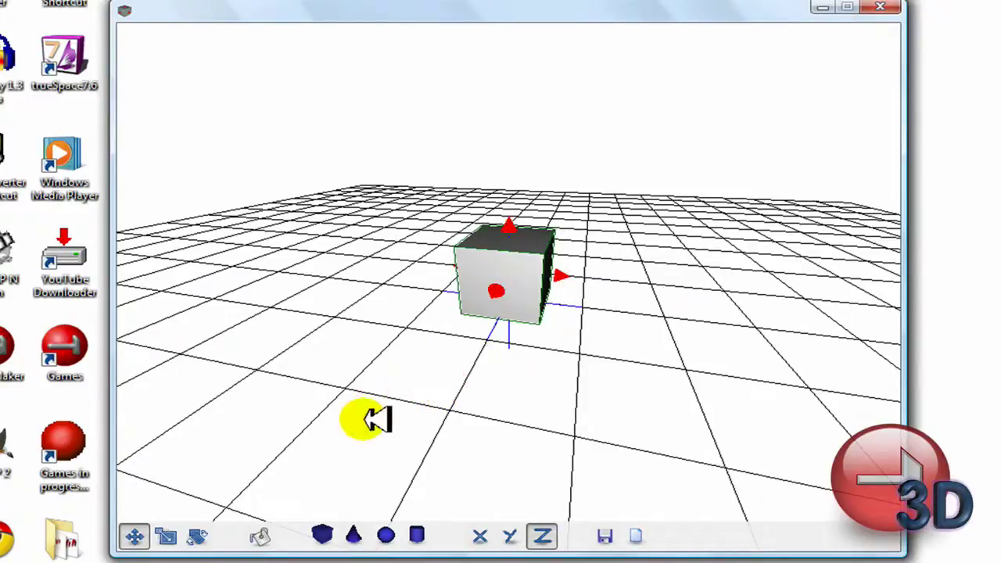
Use the scale tool to adjust the cube's width along its horizontal axis.
click(168, 534)
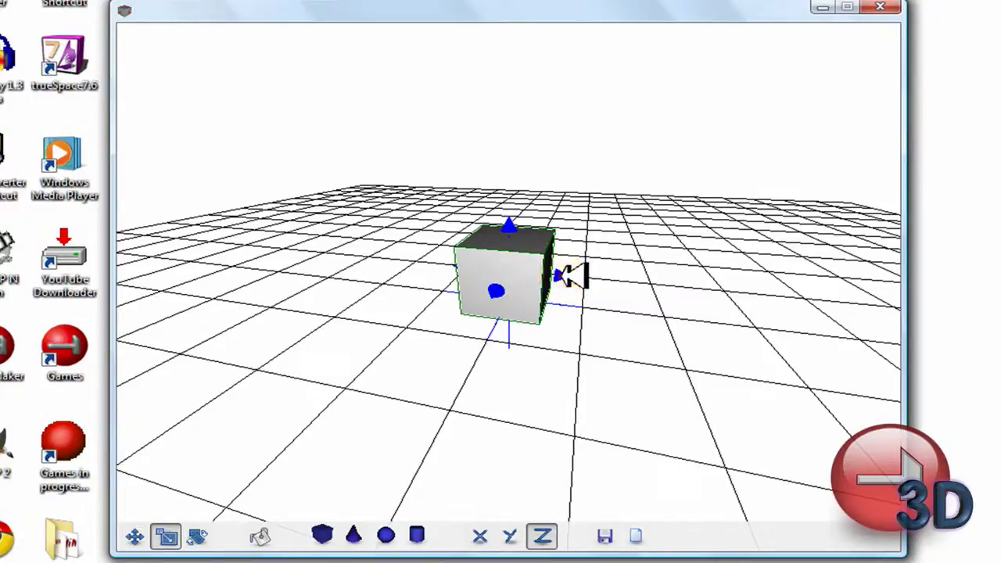
drag(562, 276, 520, 290)
mouse_move(554, 372)
middle_down()
mouse_move(579, 321)
mouse_move(567, 373)
middle_up()
drag(581, 374, 573, 368)
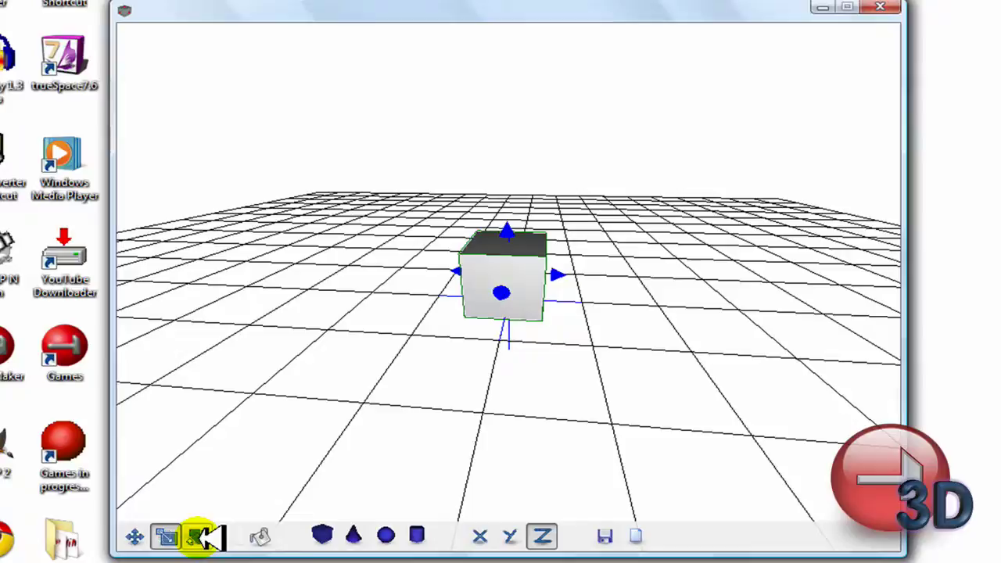
Try rotating the cube with its front rotation handle, and return to the move tool.
click(197, 536)
mouse_move(576, 410)
mouse_down()
mouse_move(559, 435)
mouse_move(566, 419)
mouse_up()
mouse_move(496, 295)
mouse_down()
mouse_move(519, 284)
mouse_move(552, 292)
mouse_move(512, 287)
mouse_up()
right_drag(567, 431, 593, 424)
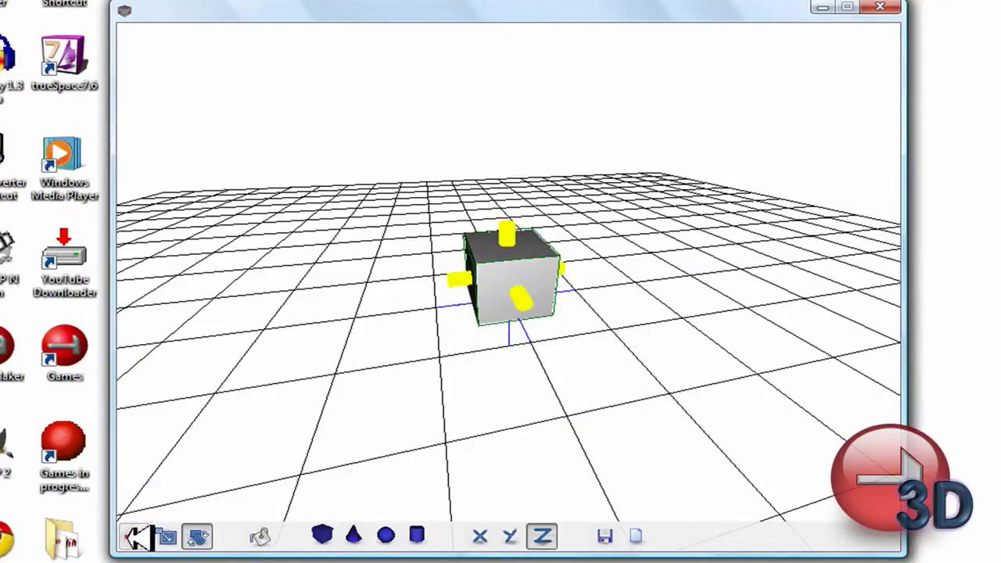
click(134, 536)
drag(584, 409, 580, 402)
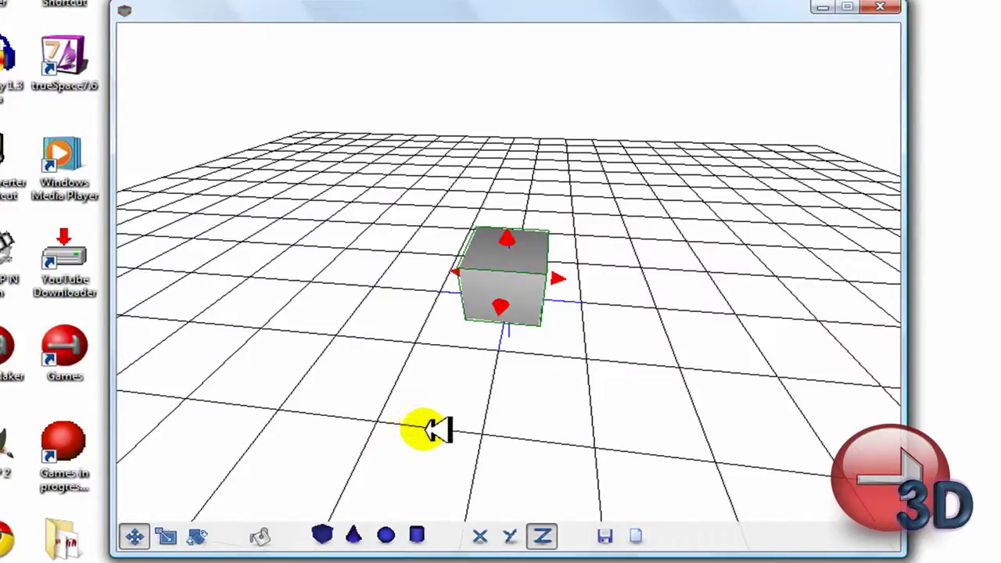
Colour the cube bright yellow using the basic colour palette.
click(261, 537)
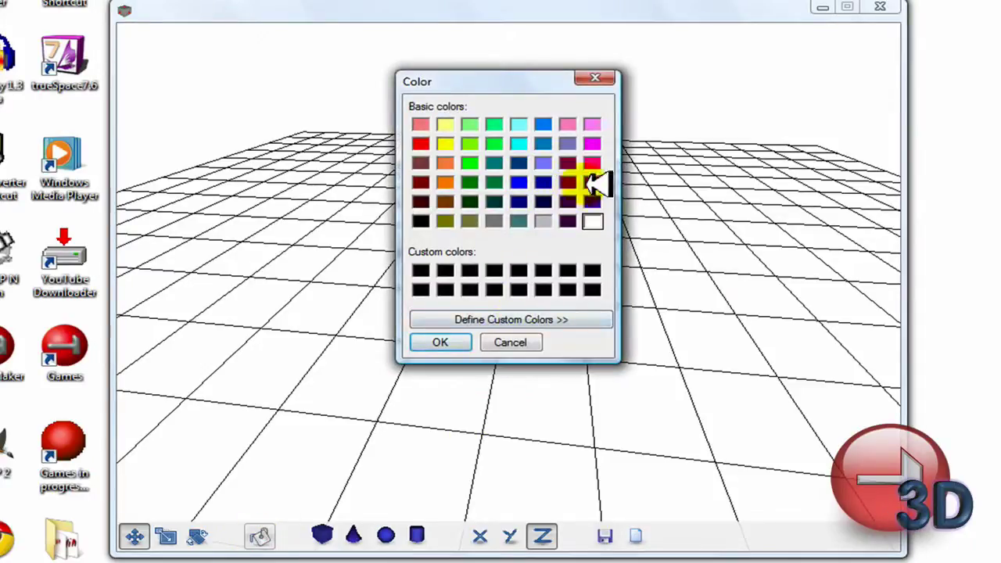
click(446, 143)
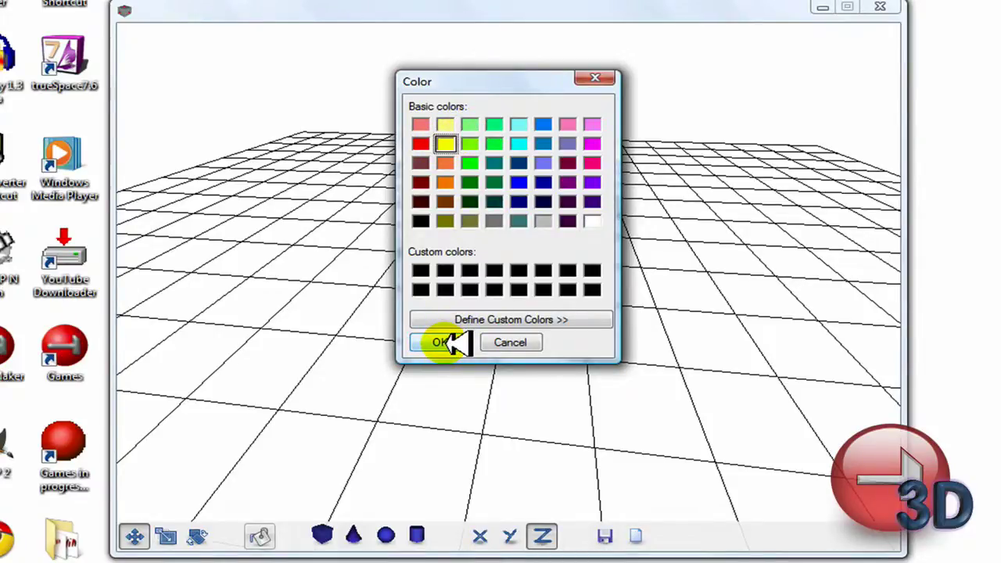
click(442, 343)
click(643, 338)
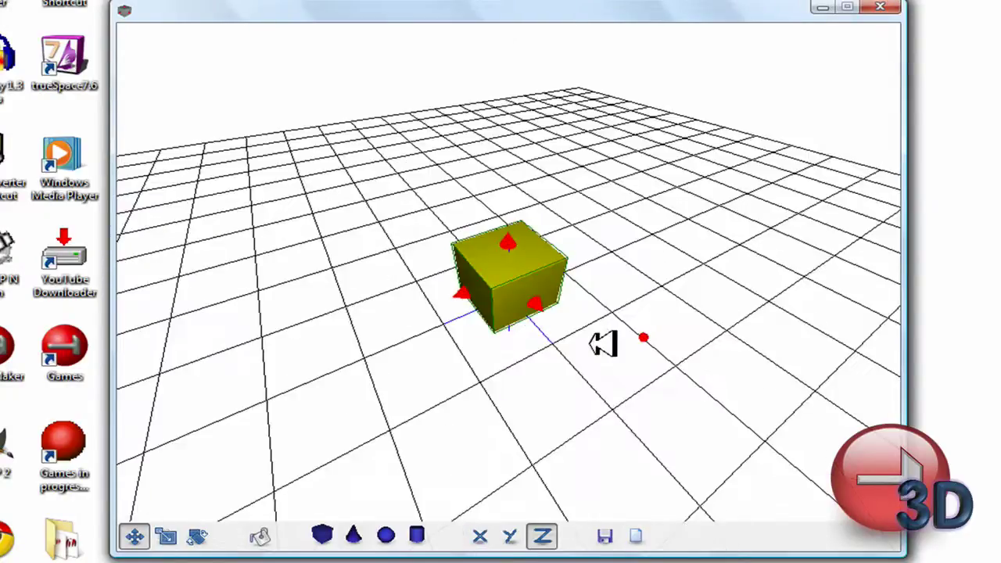
Show the Y grid plane and hide the Z grid plane around the cube.
mouse_move(604, 344)
mouse_down()
mouse_move(608, 365)
mouse_move(632, 326)
mouse_move(666, 320)
mouse_move(674, 338)
mouse_move(653, 351)
mouse_move(637, 337)
mouse_up()
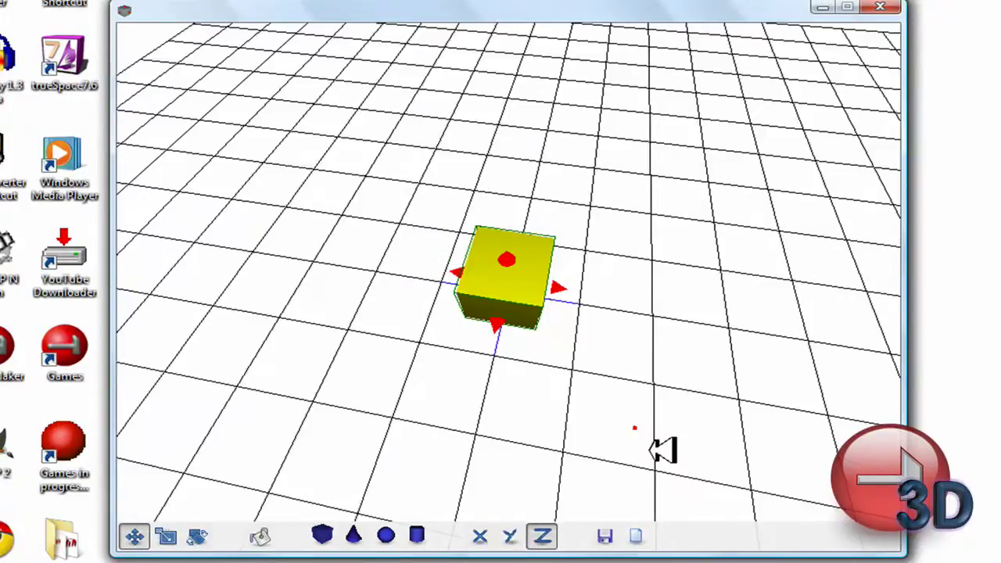
mouse_move(591, 429)
mouse_down()
mouse_move(581, 394)
mouse_move(555, 405)
mouse_move(590, 381)
mouse_up()
drag(689, 408, 715, 425)
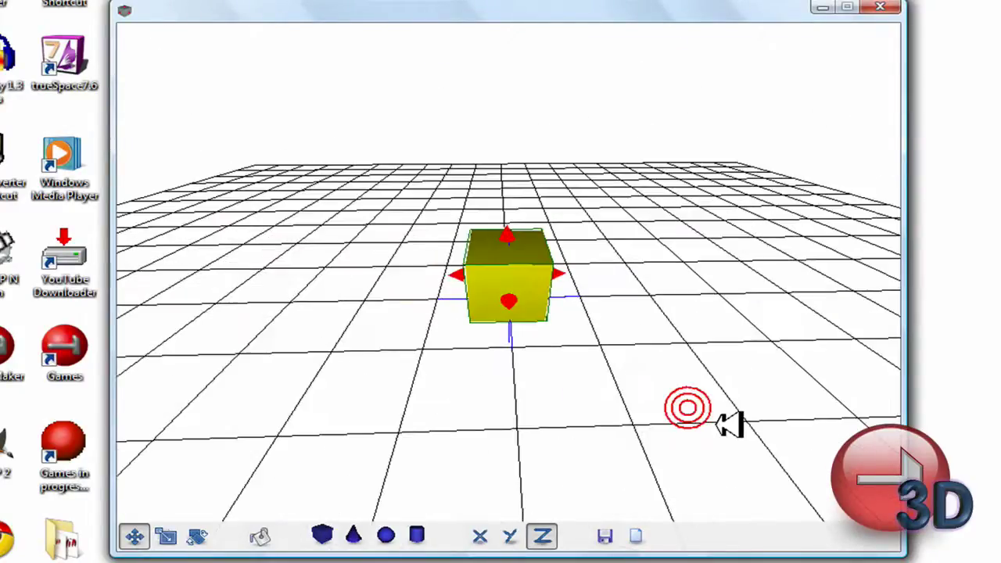
click(522, 536)
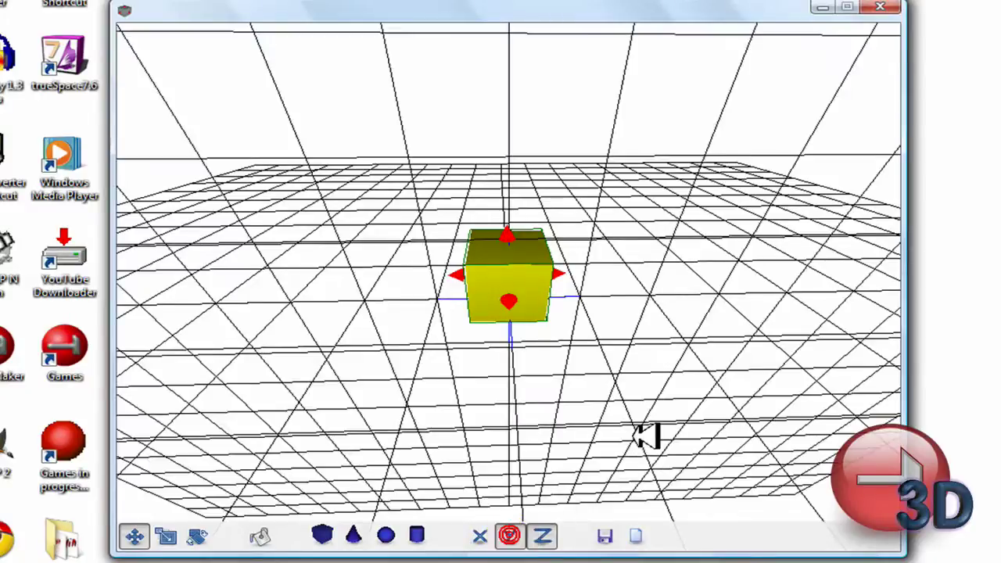
drag(702, 423, 706, 395)
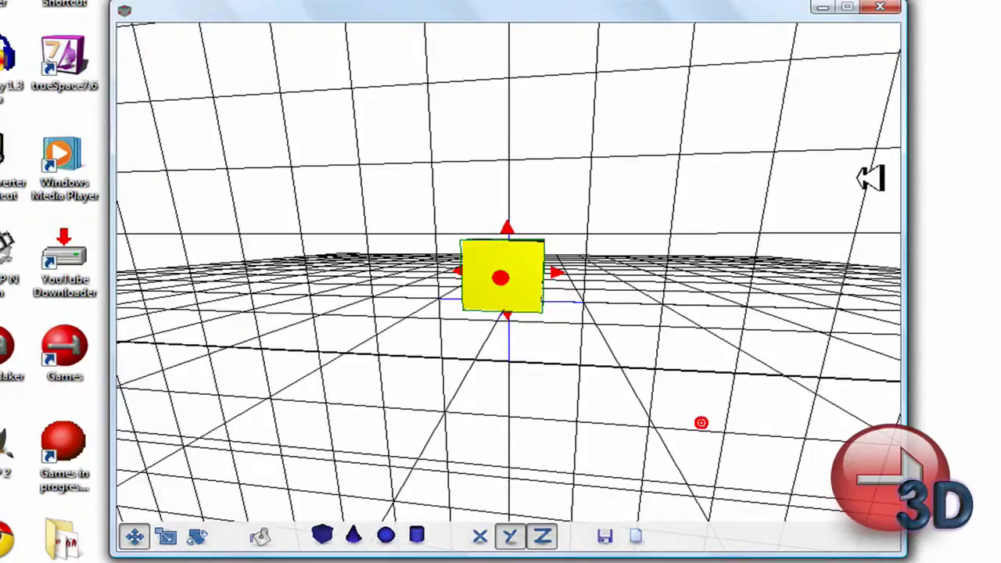
drag(762, 354, 693, 485)
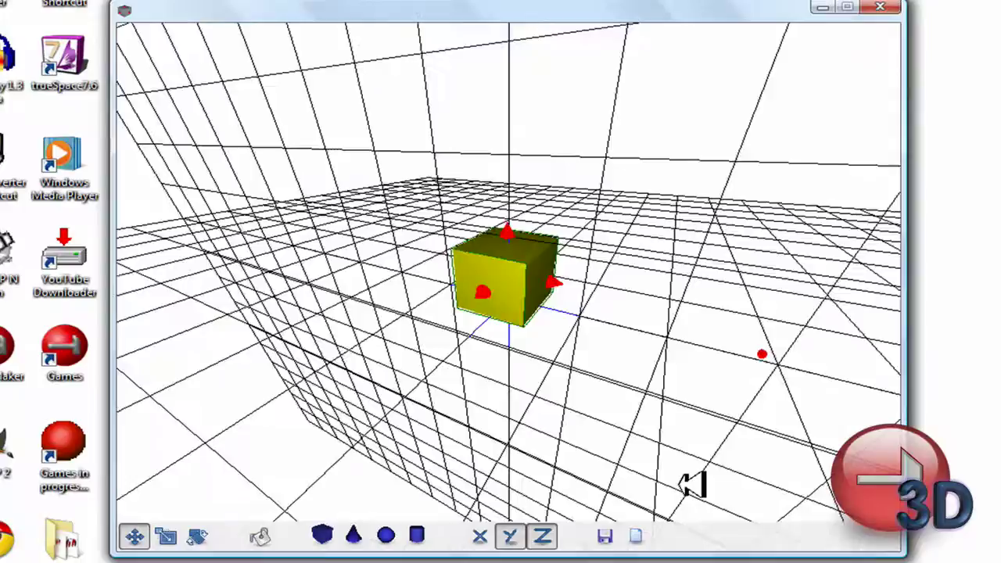
click(543, 536)
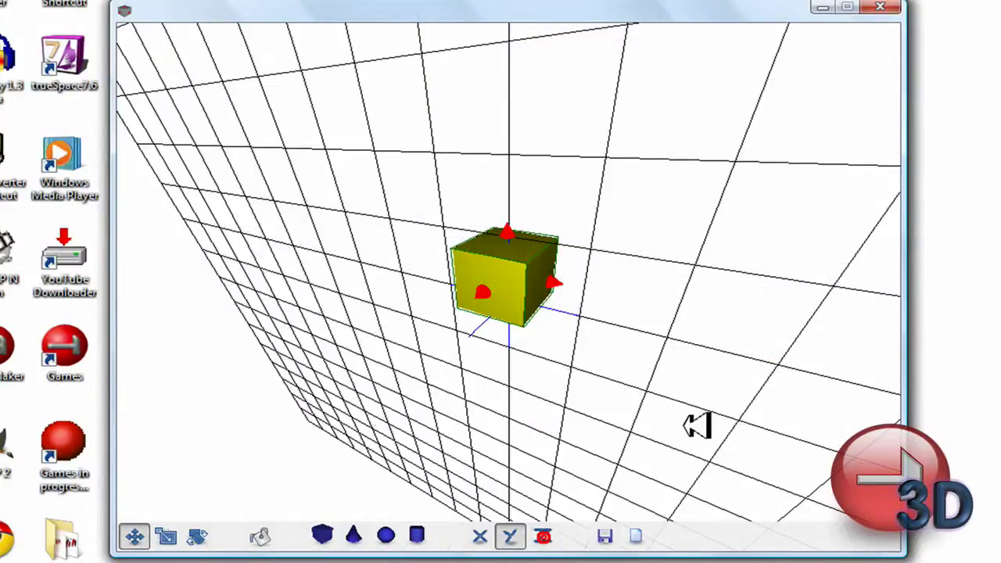
drag(684, 425, 656, 467)
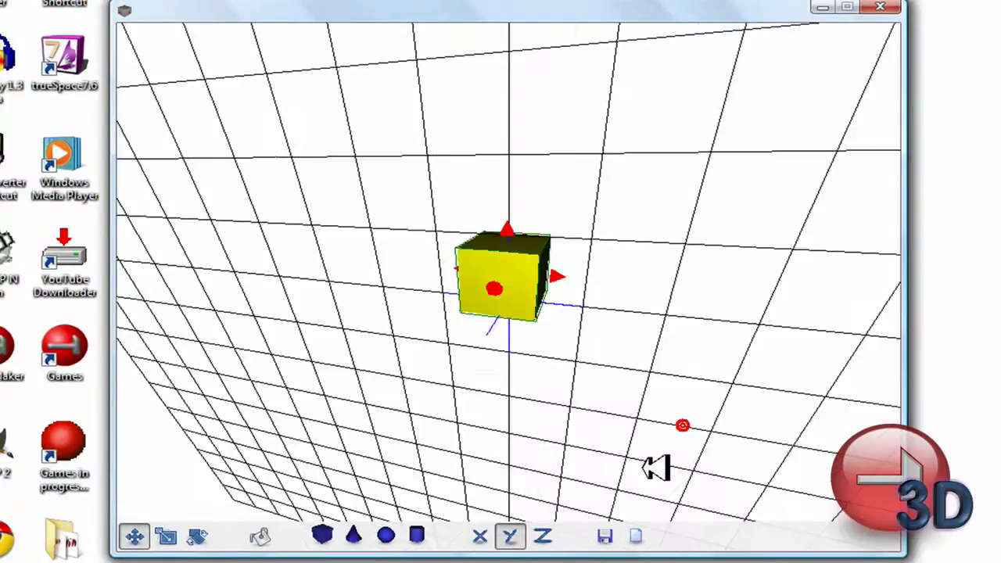
Replace the Y grid plane with the X one, and restore the display to the Z grid alone.
click(513, 536)
drag(642, 375, 618, 450)
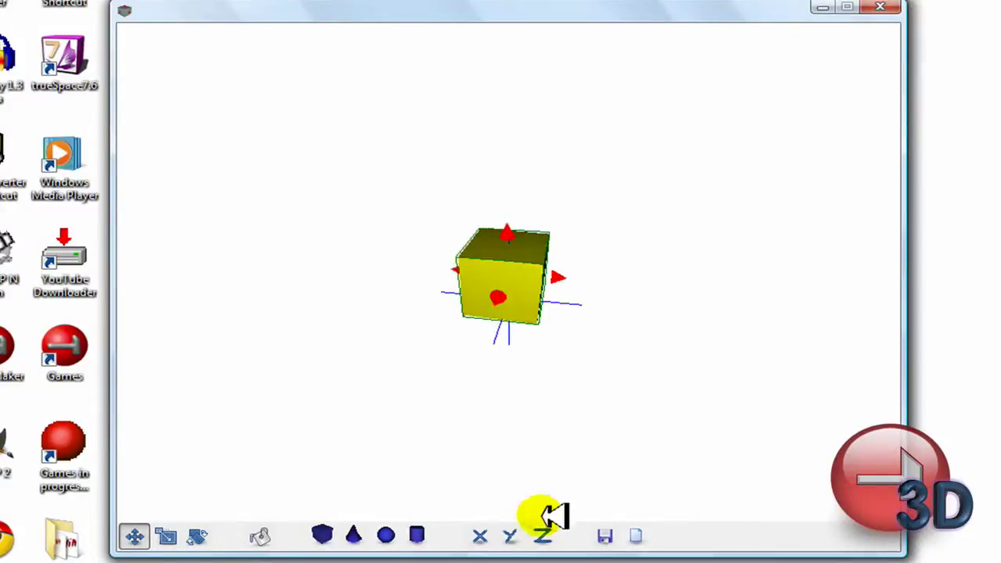
click(486, 536)
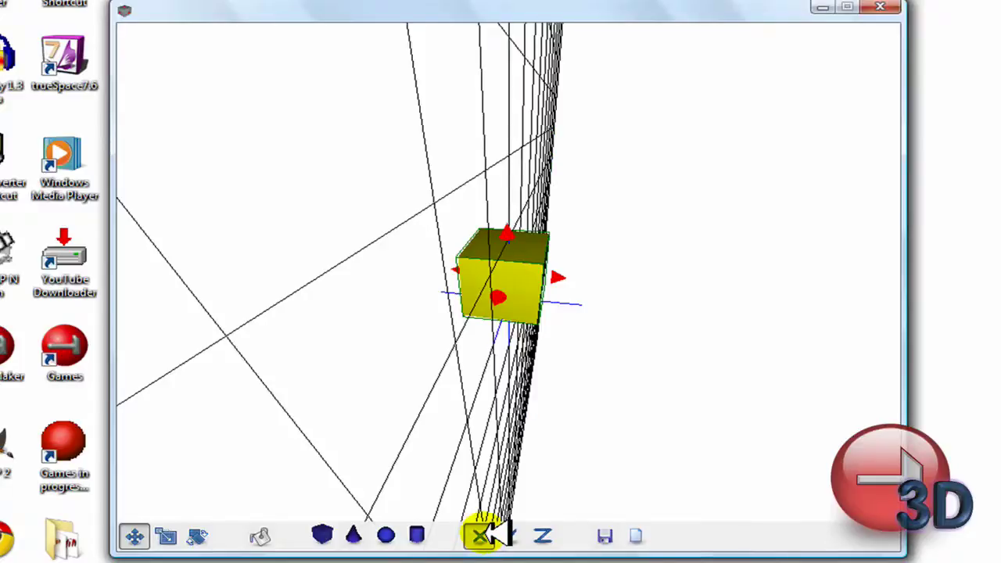
click(555, 536)
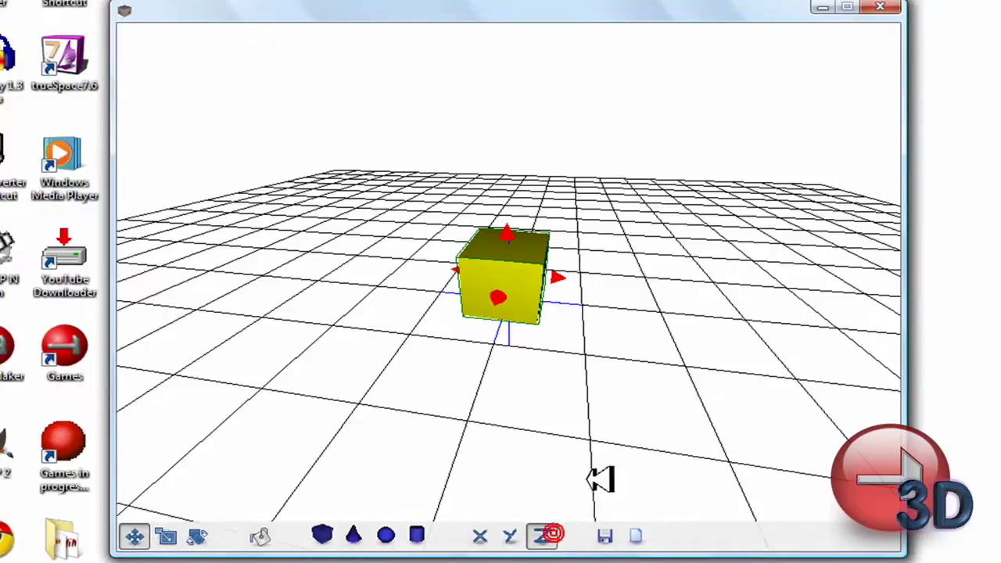
Move the yellow cube sideways along the horizontal axis, clear of the grid's origin.
mouse_move(660, 429)
mouse_down()
mouse_move(644, 415)
mouse_move(641, 435)
mouse_move(694, 449)
mouse_move(646, 340)
mouse_move(630, 340)
mouse_up()
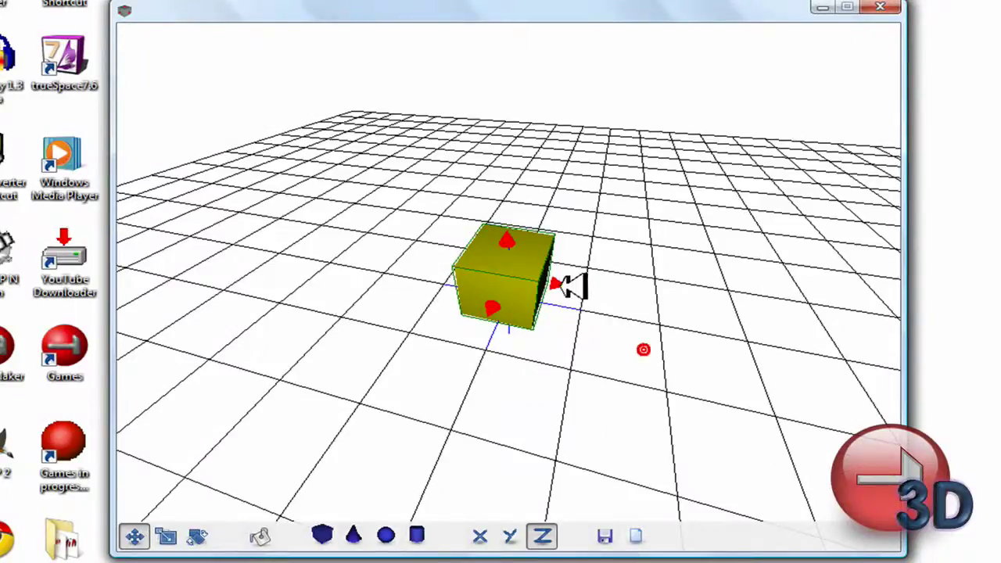
drag(559, 286, 469, 288)
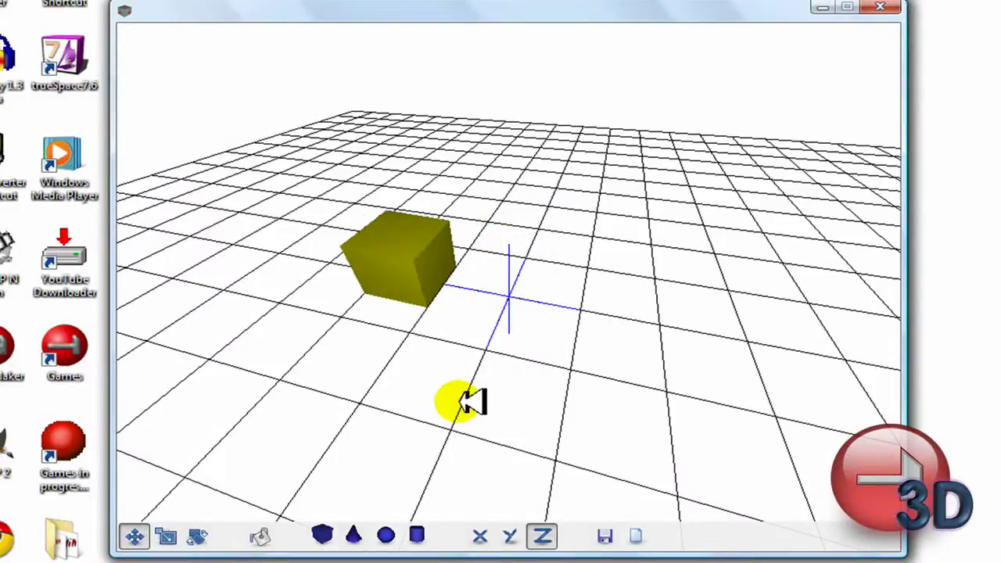
Add a cone at the grid's origin and raise it along the vertical axis onto the grid plane.
click(354, 536)
drag(490, 444, 533, 313)
click(520, 289)
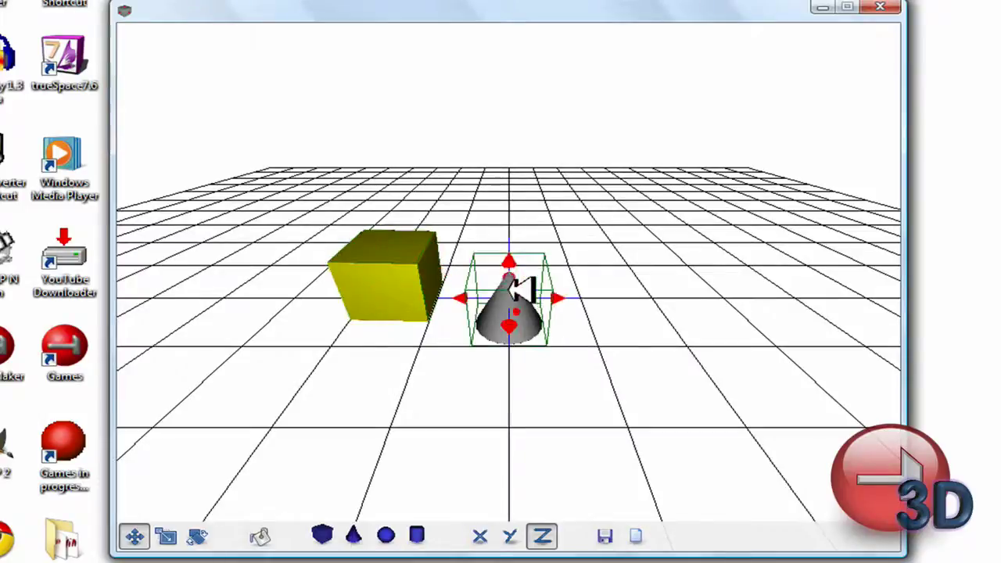
click(516, 260)
drag(522, 264, 567, 329)
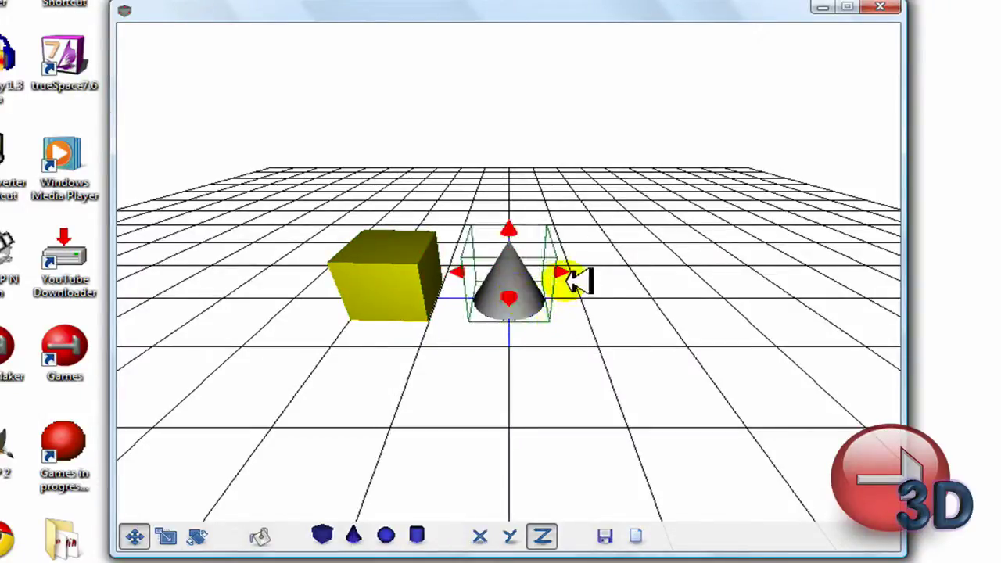
Move the cone along the horizontal axis past the yellow cube to its far side.
drag(560, 272, 512, 287)
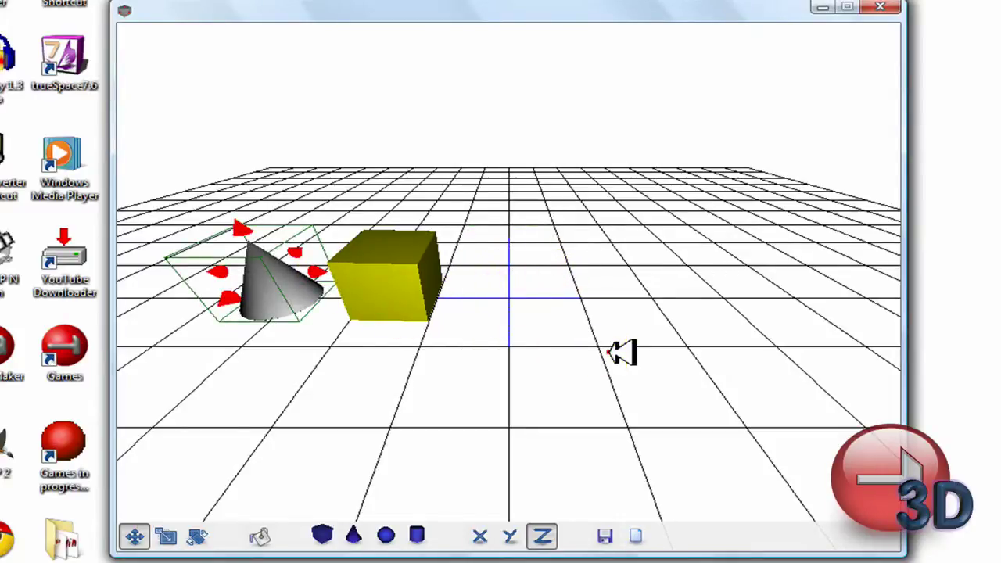
middle_drag(608, 352, 566, 368)
right_drag(580, 367, 626, 353)
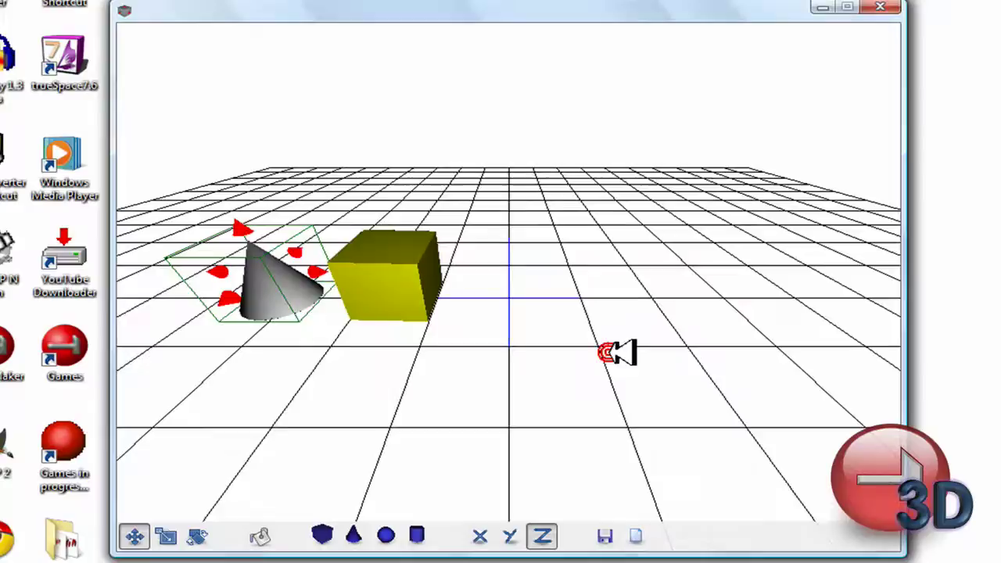
Move the cone back past the yellow cube to the grid's origin and delete it.
scroll(640, 342, down, 5)
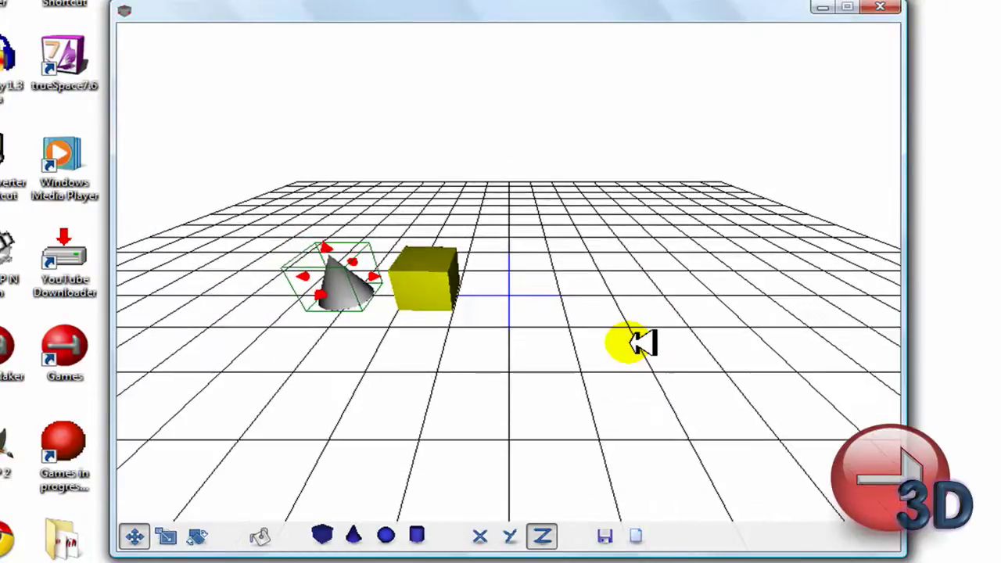
scroll(631, 302, up, 5)
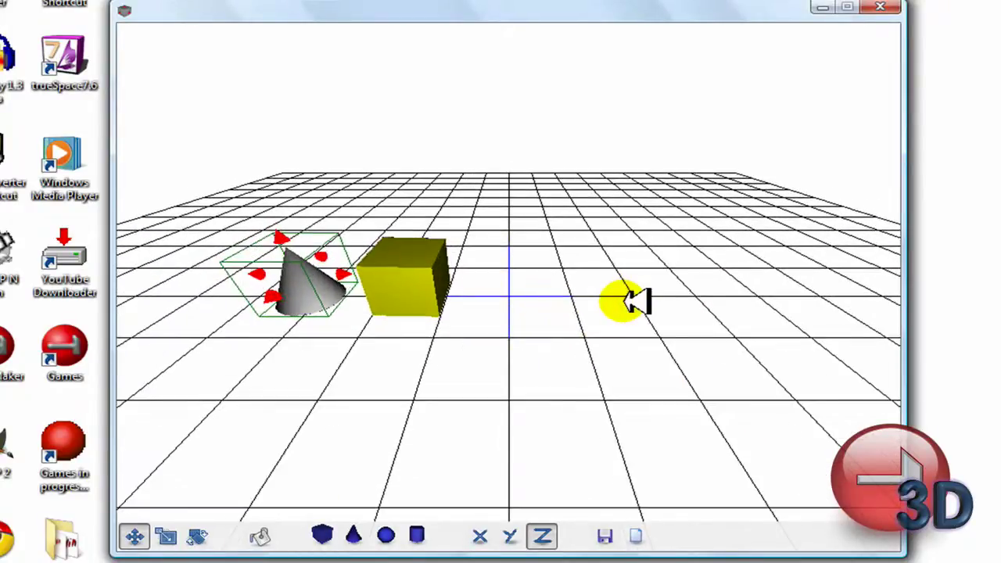
scroll(631, 302, down, 3)
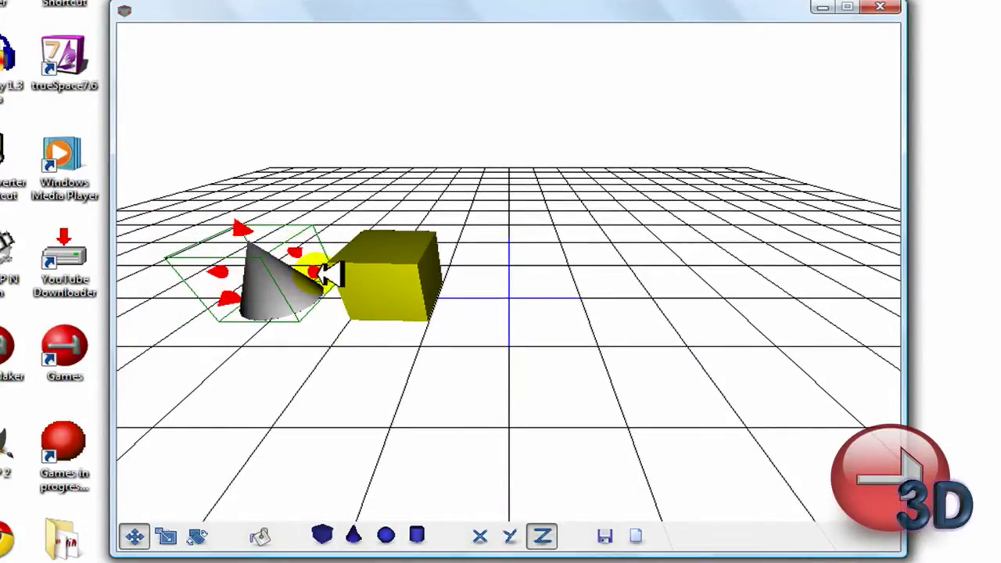
mouse_move(319, 273)
middle_down()
mouse_move(409, 290)
mouse_move(360, 273)
mouse_move(318, 279)
middle_up()
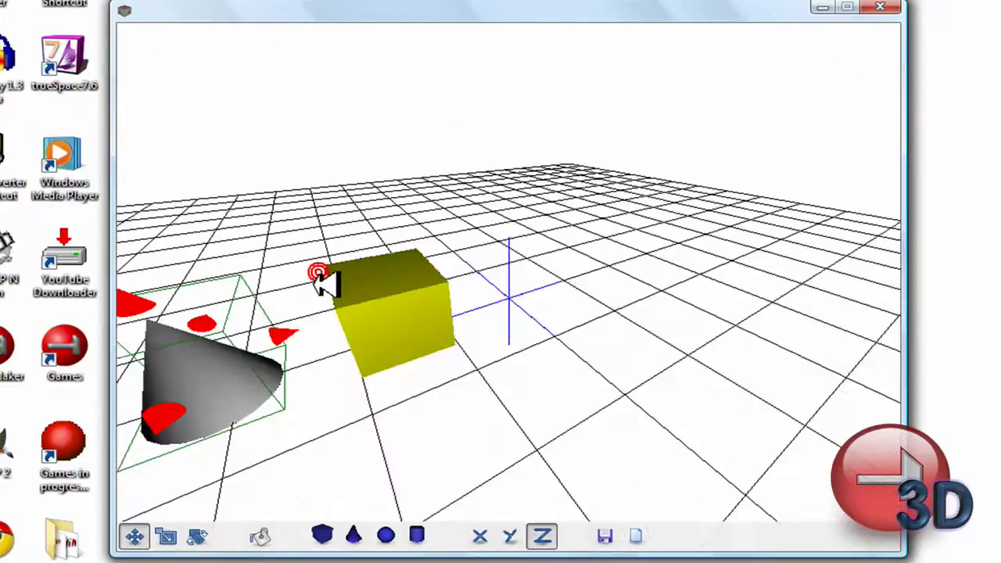
drag(279, 335, 529, 286)
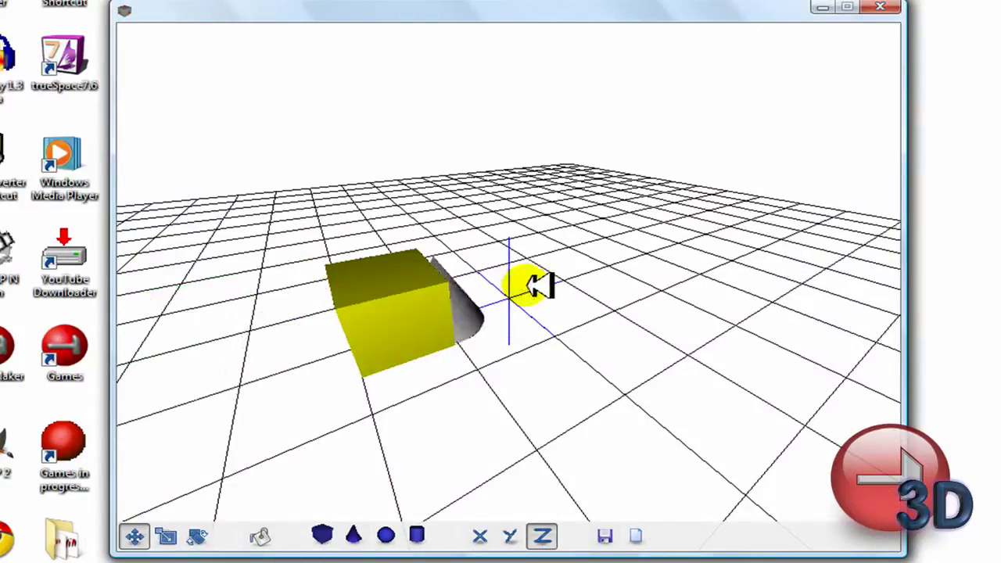
drag(632, 365, 604, 380)
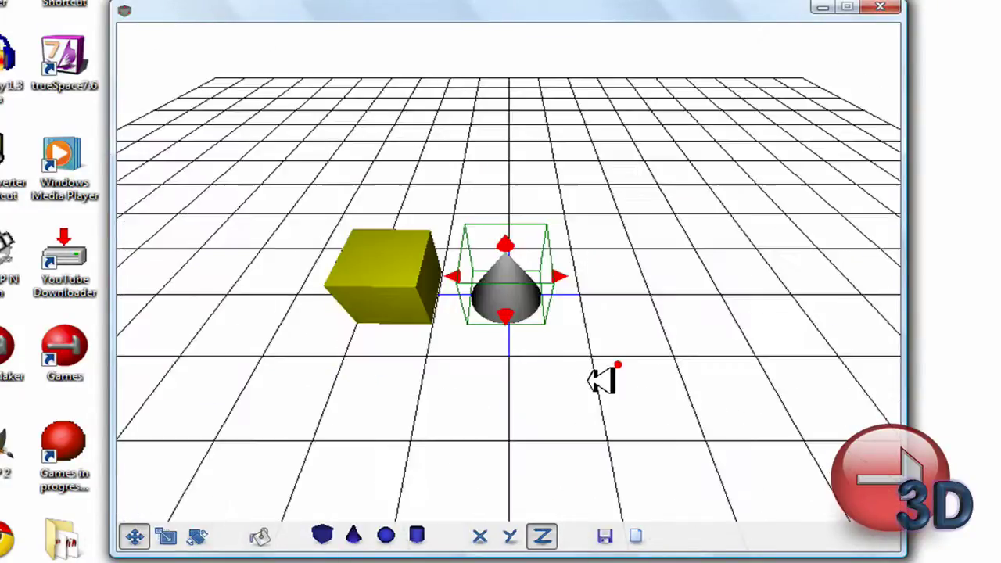
click(594, 381)
key(Delete)
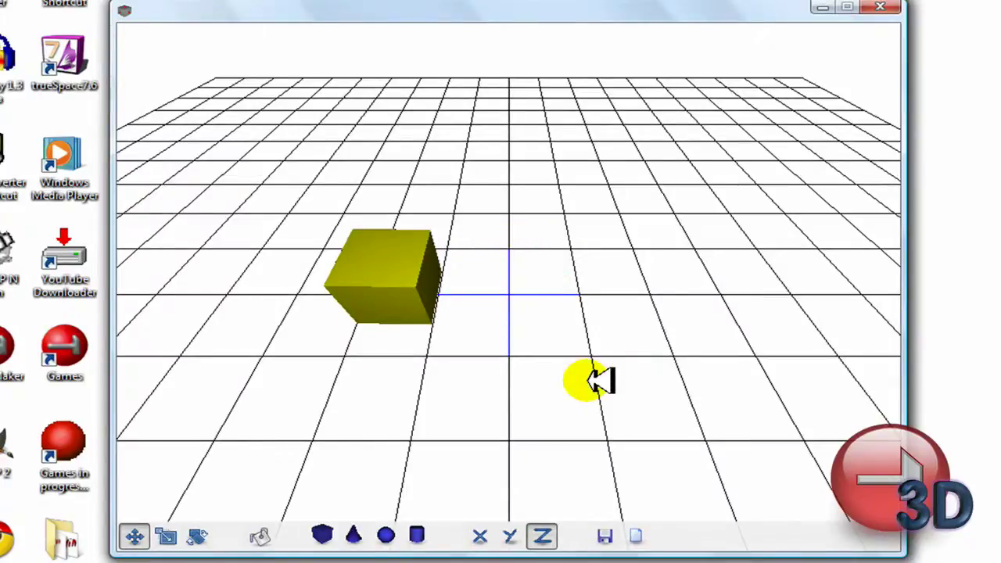
Move the yellow cube along the horizontal axis onto the grid's origin and back out to one side of it.
mouse_move(595, 356)
mouse_down()
mouse_move(604, 320)
mouse_move(587, 352)
mouse_up()
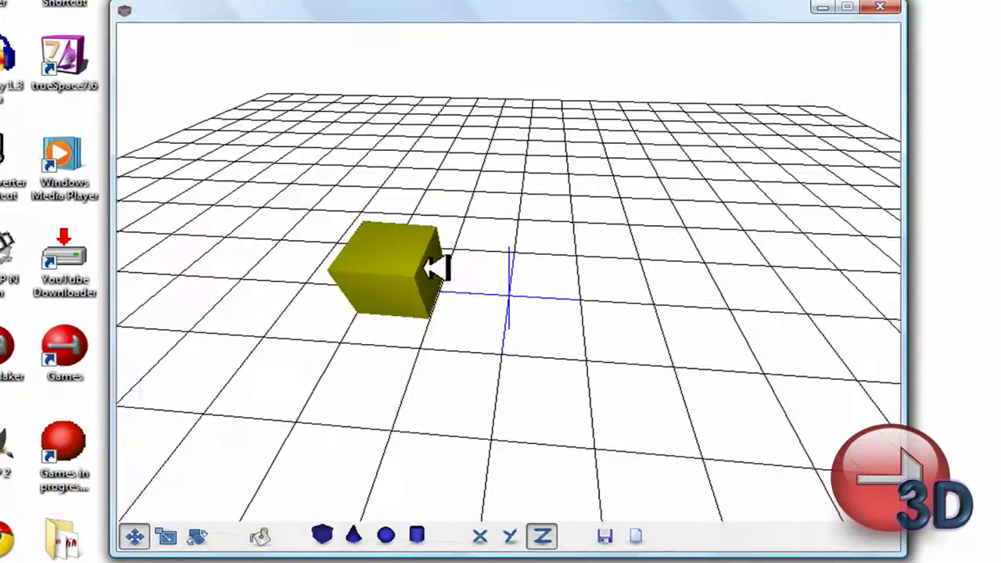
click(429, 269)
drag(443, 272, 512, 308)
drag(517, 357, 517, 342)
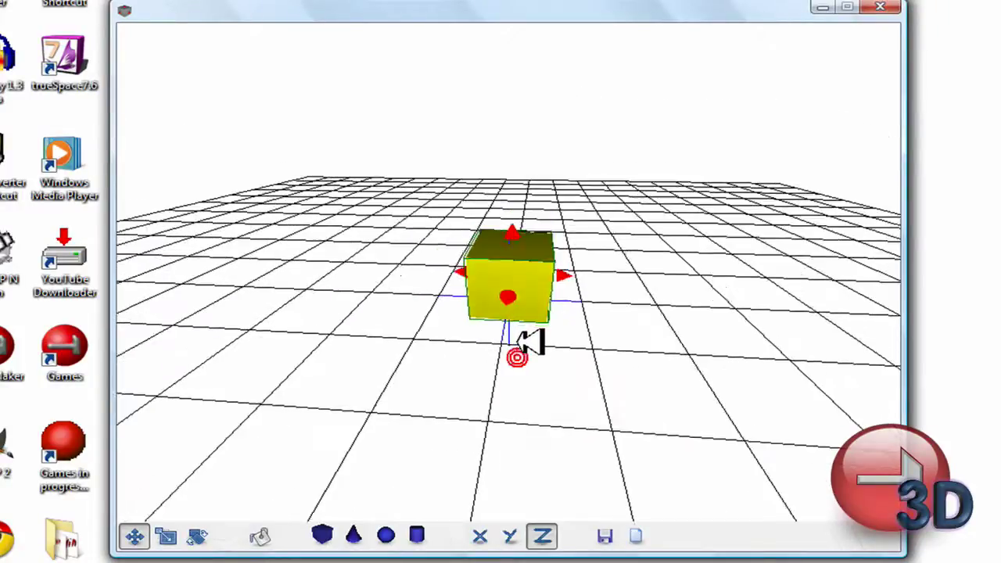
drag(517, 342, 476, 295)
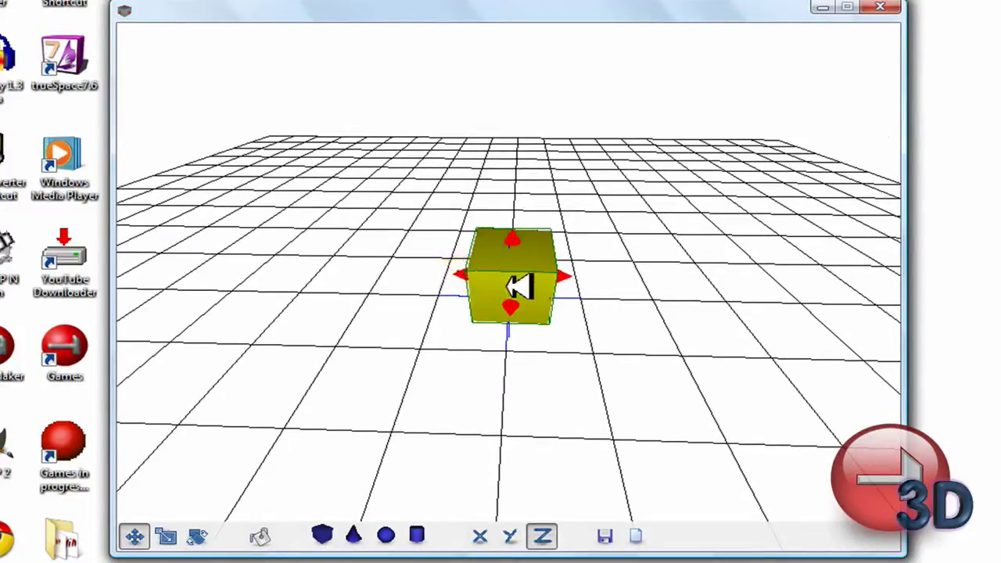
click(518, 288)
click(529, 327)
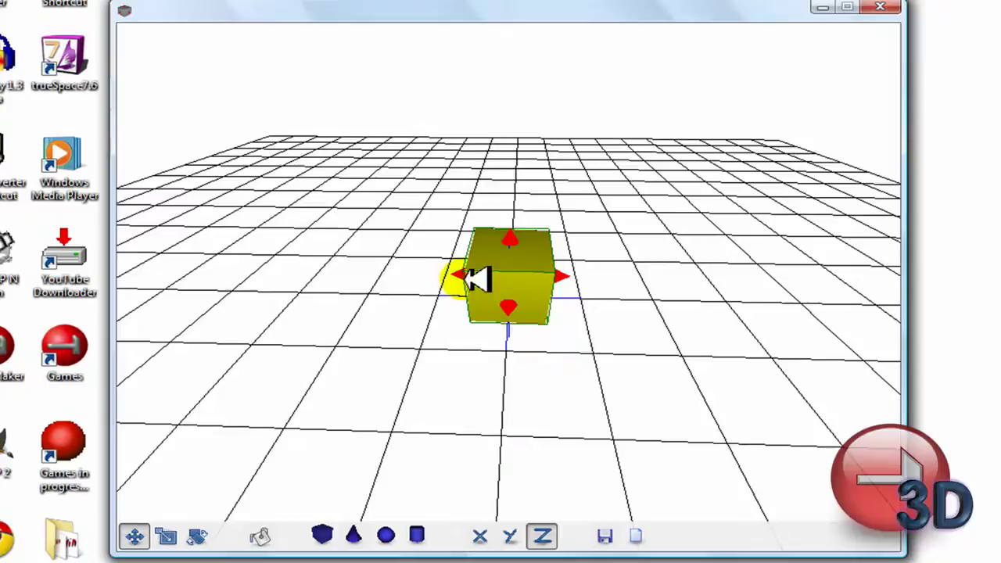
drag(458, 273, 377, 273)
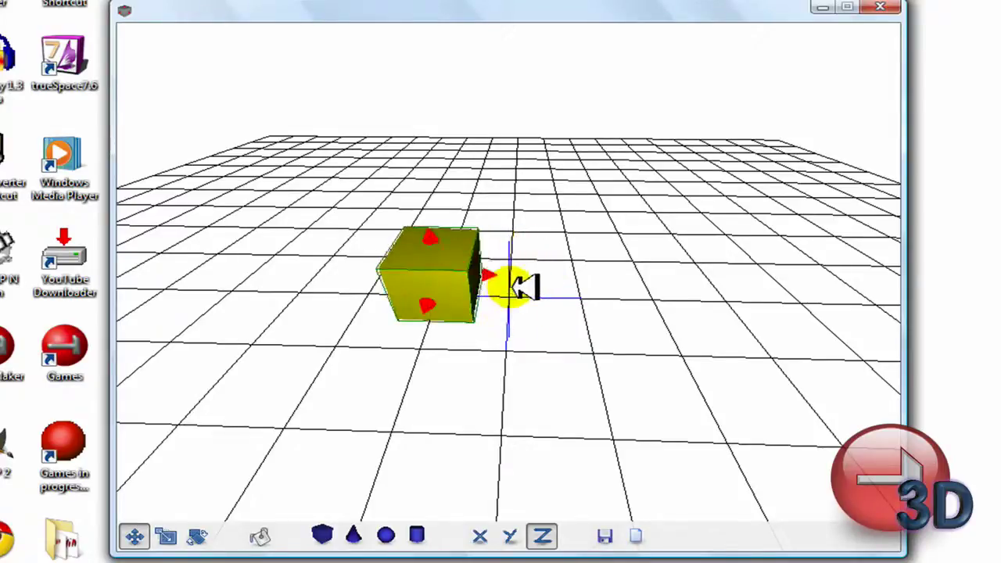
Duplicate the yellow cube and separate the two cubes so they stand side by side along the horizontal axis.
key(ctrl+v)
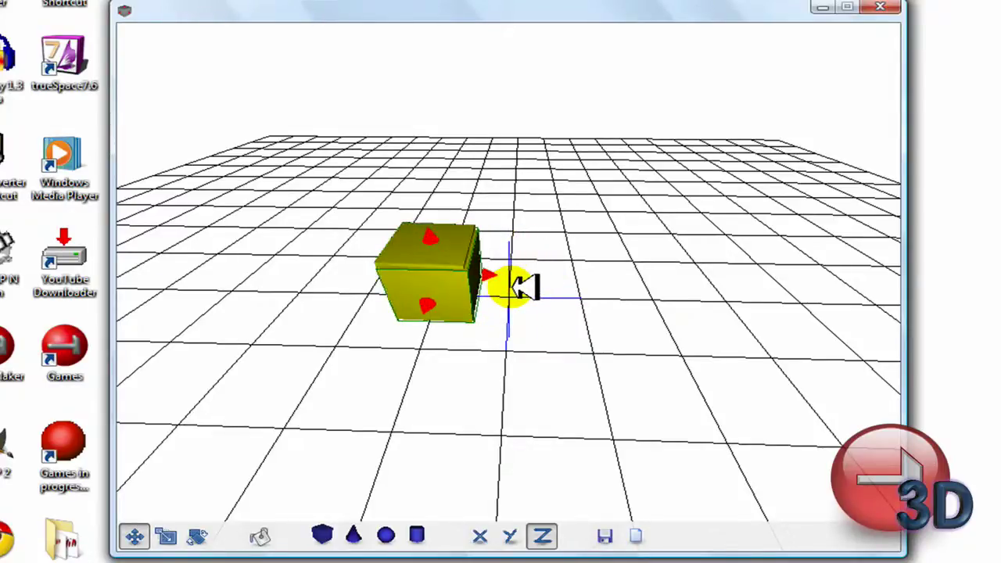
drag(398, 242, 523, 295)
drag(599, 350, 593, 323)
drag(337, 225, 513, 288)
drag(610, 370, 536, 411)
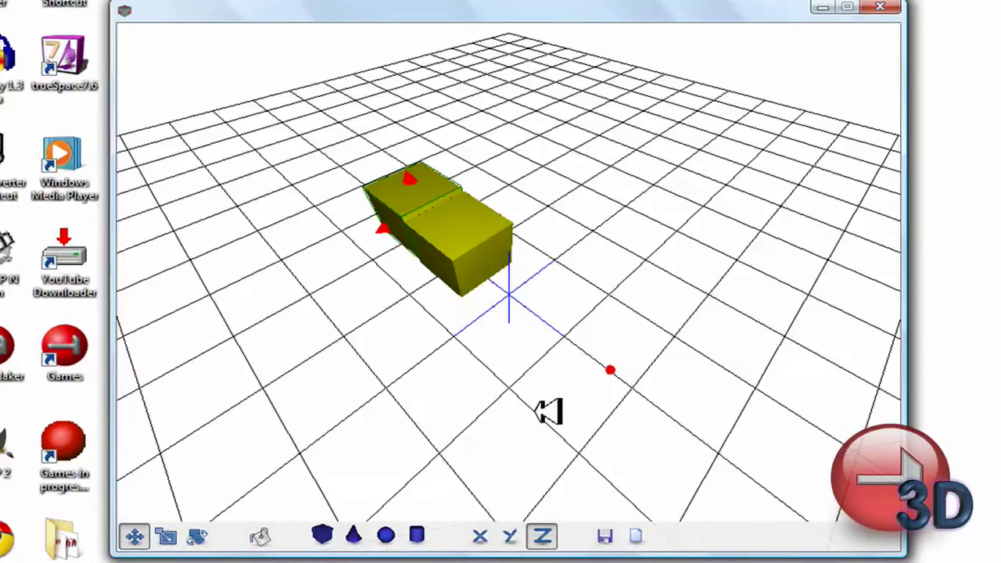
mouse_move(550, 412)
middle_down()
mouse_move(438, 405)
mouse_move(467, 372)
mouse_move(495, 384)
mouse_move(475, 374)
middle_up()
scroll(467, 371, down, 2)
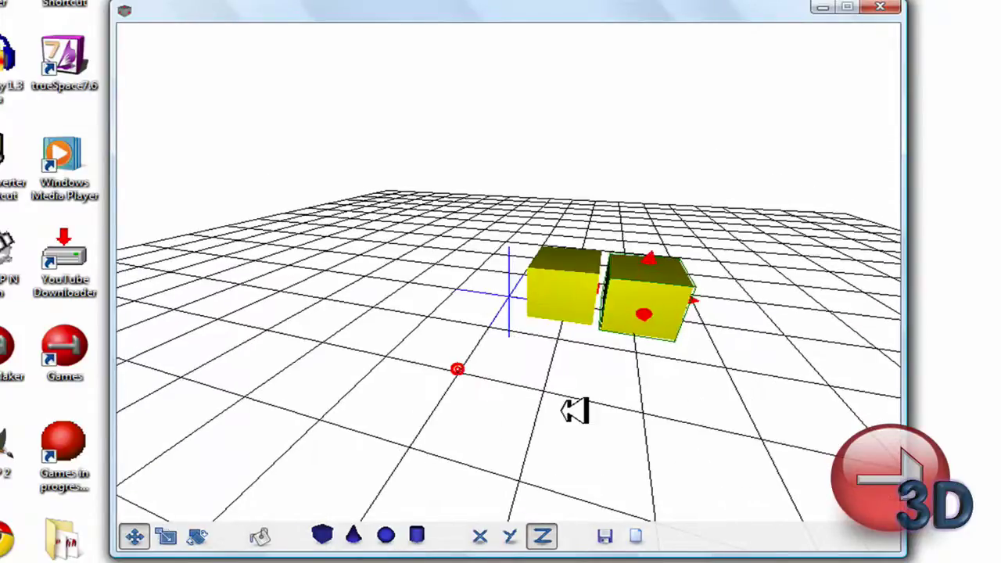
mouse_move(720, 299)
middle_down()
mouse_move(639, 329)
mouse_move(550, 317)
mouse_move(561, 324)
mouse_move(566, 309)
middle_up()
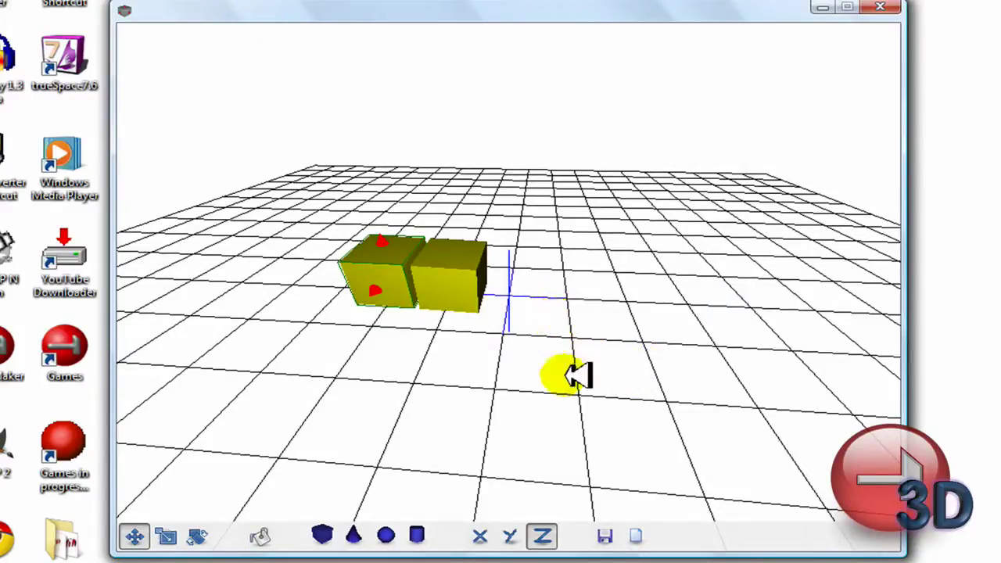
Start a new empty scene and add a cube at the grid's origin.
click(635, 537)
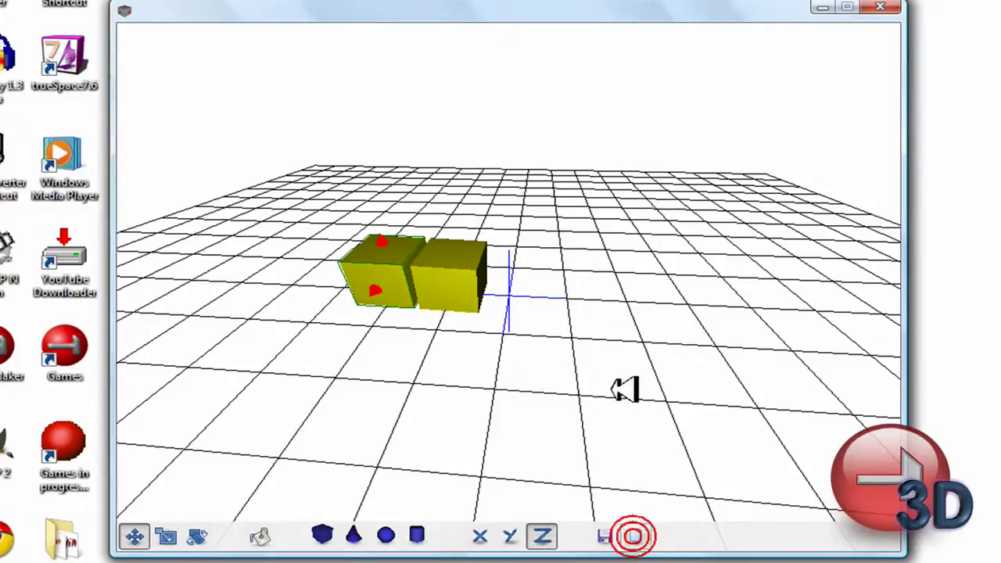
mouse_move(530, 338)
mouse_down()
mouse_move(558, 357)
mouse_move(678, 347)
mouse_move(693, 331)
mouse_up()
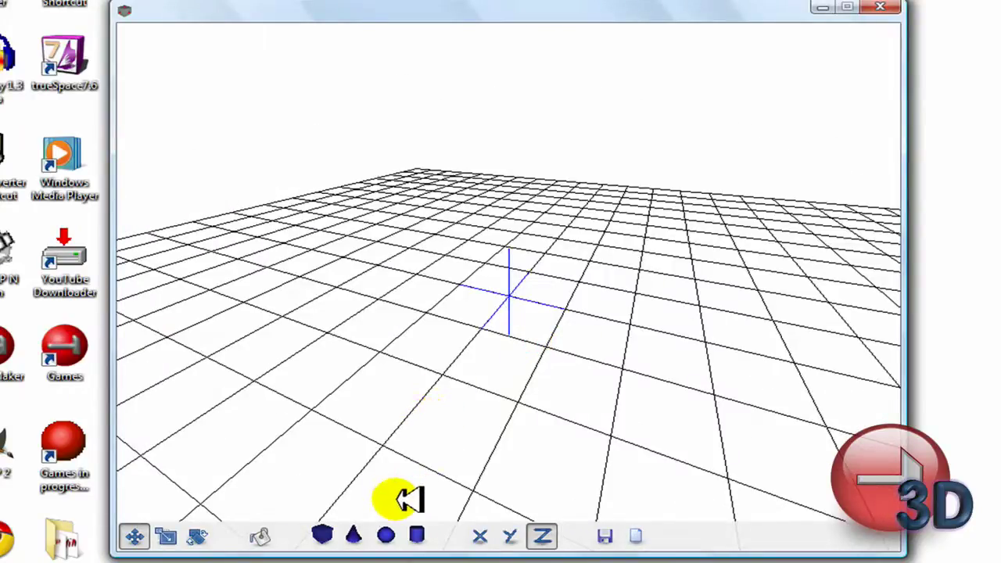
click(321, 536)
drag(469, 433, 498, 406)
Raise the new cube along the vertical axis until it rests on the grid plane.
click(512, 273)
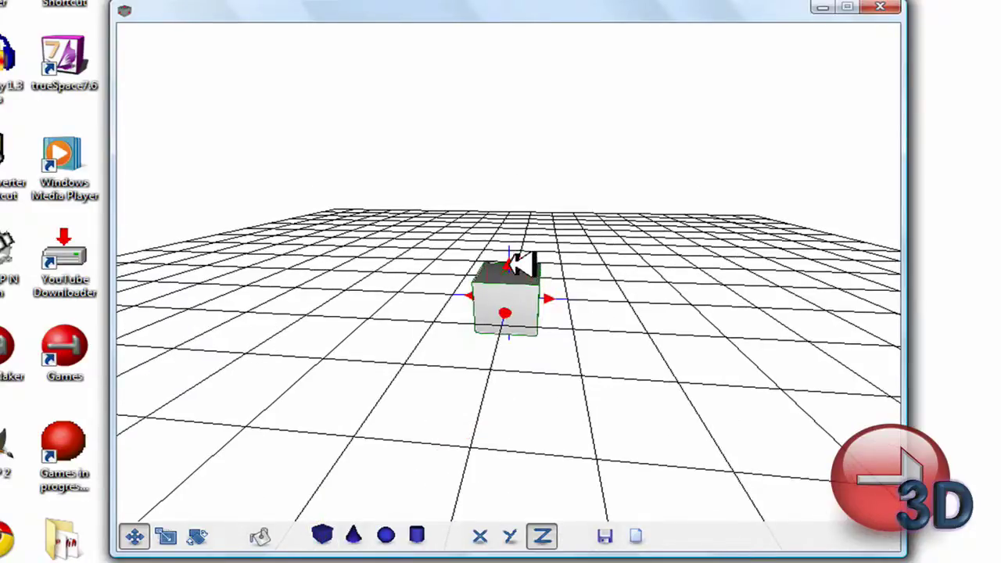
drag(510, 266, 509, 288)
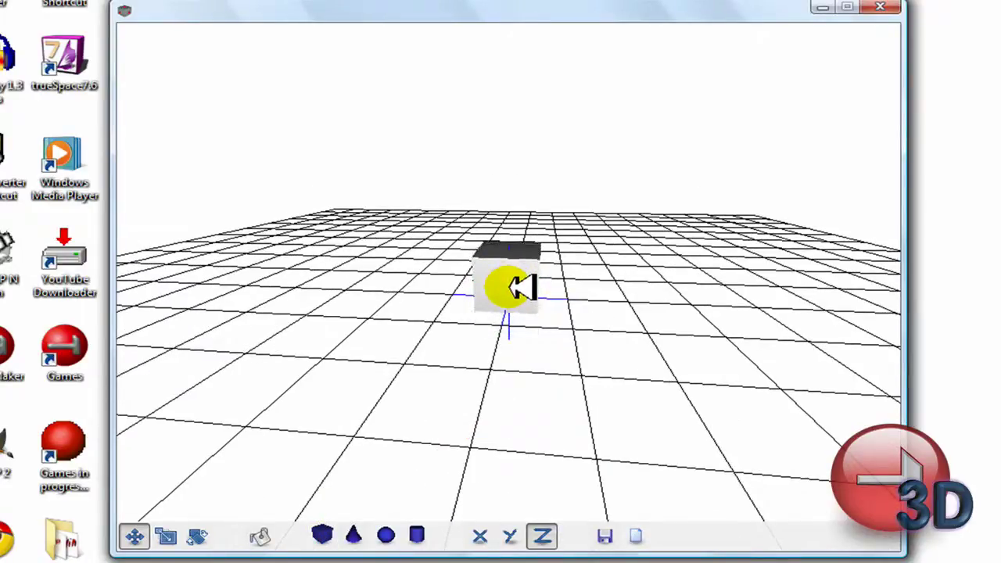
click(509, 288)
drag(687, 324, 590, 354)
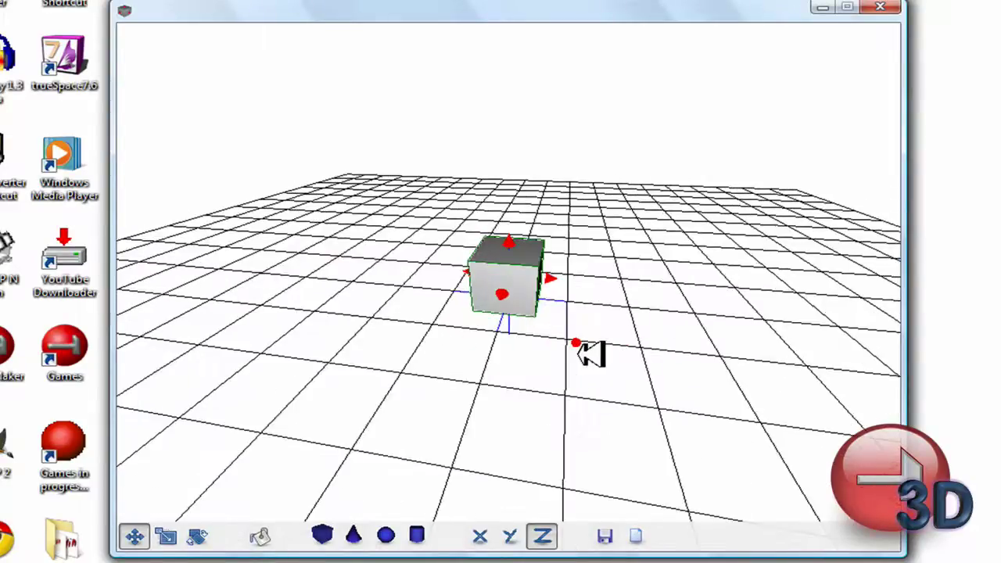
Add a cone and raise it along the vertical axis onto the top of the cube.
click(354, 535)
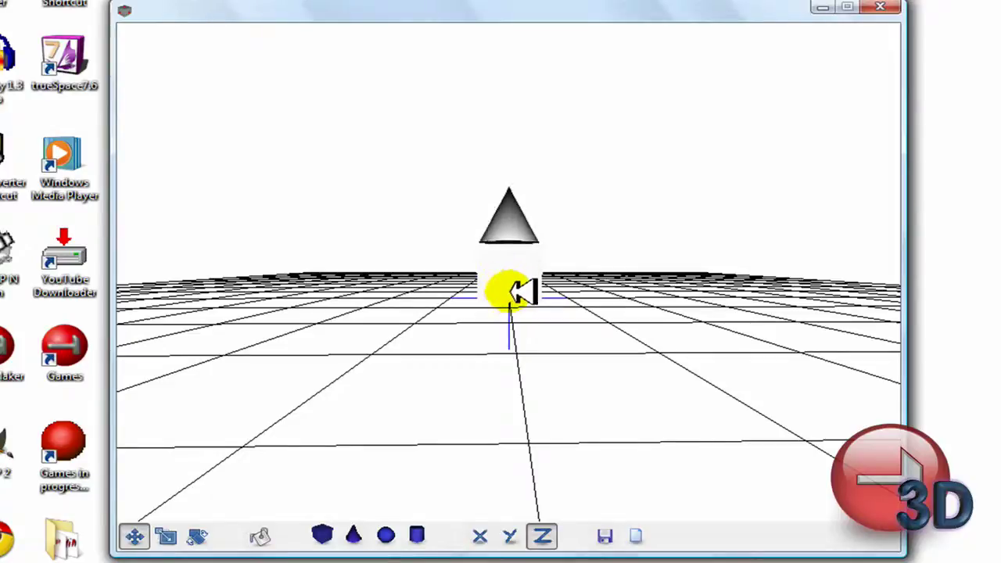
click(523, 291)
drag(645, 309, 526, 299)
Add a sphere, move it sideways against one face of the cube and raise it to the cube's height.
click(388, 535)
click(509, 313)
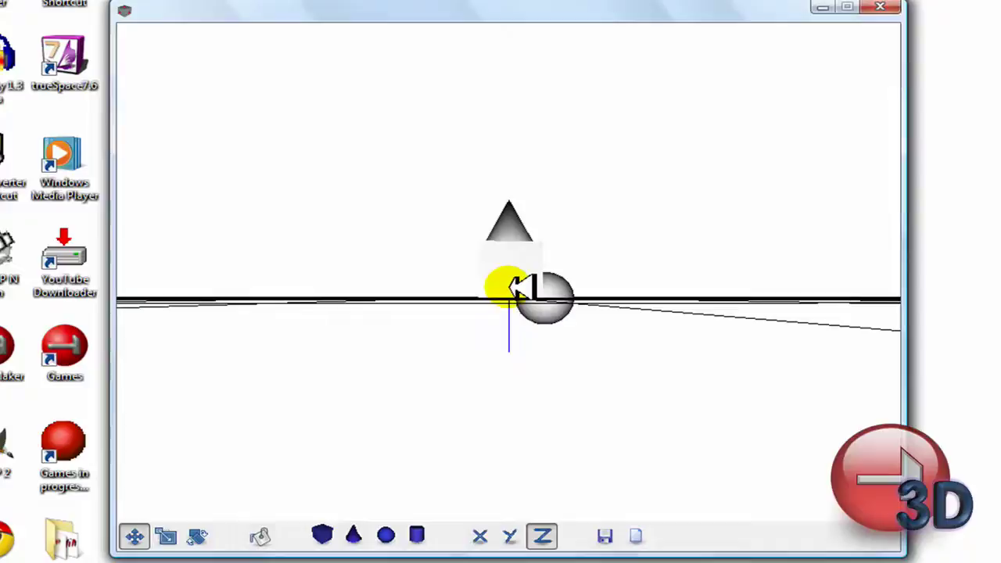
drag(516, 288, 496, 431)
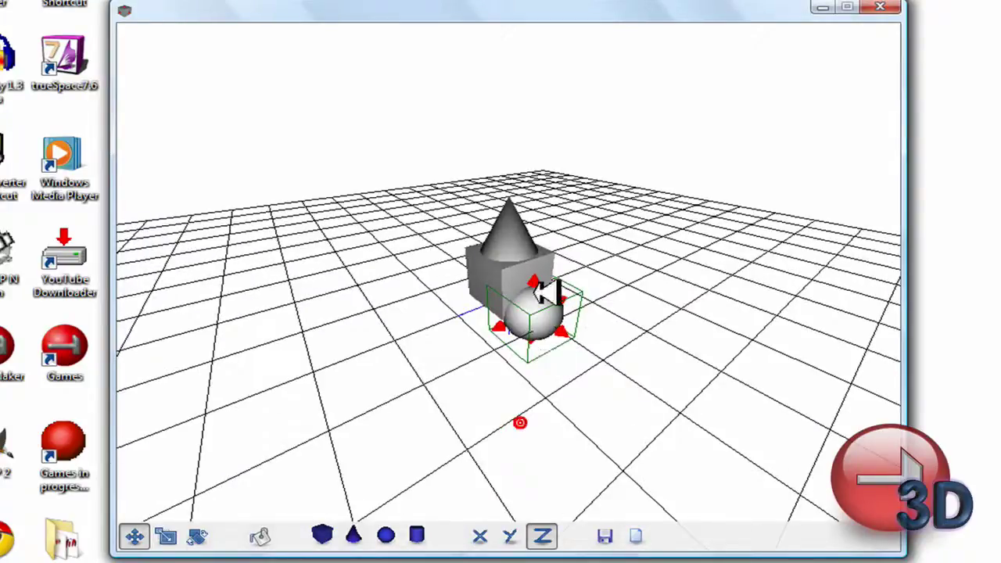
drag(546, 291, 523, 288)
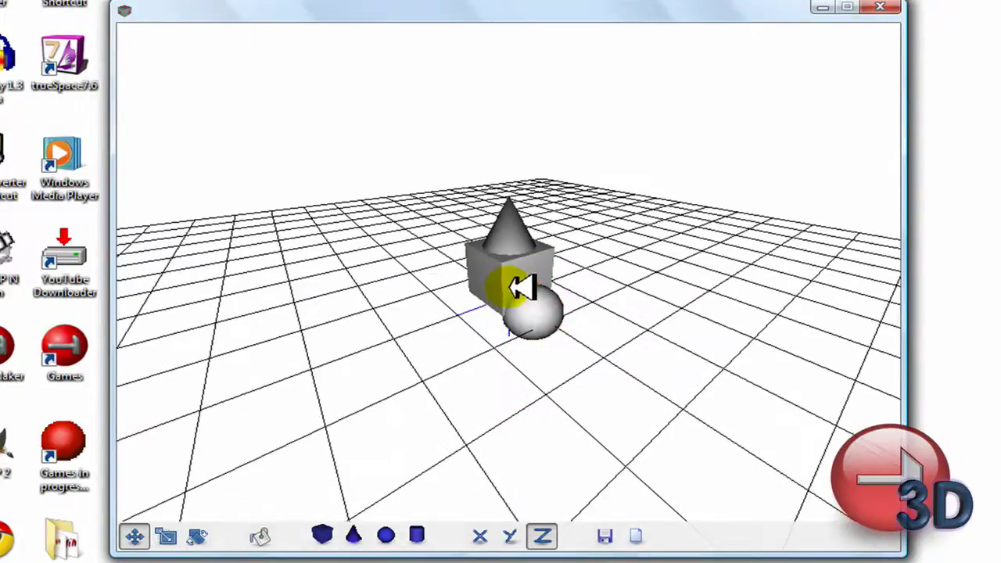
drag(546, 330, 575, 362)
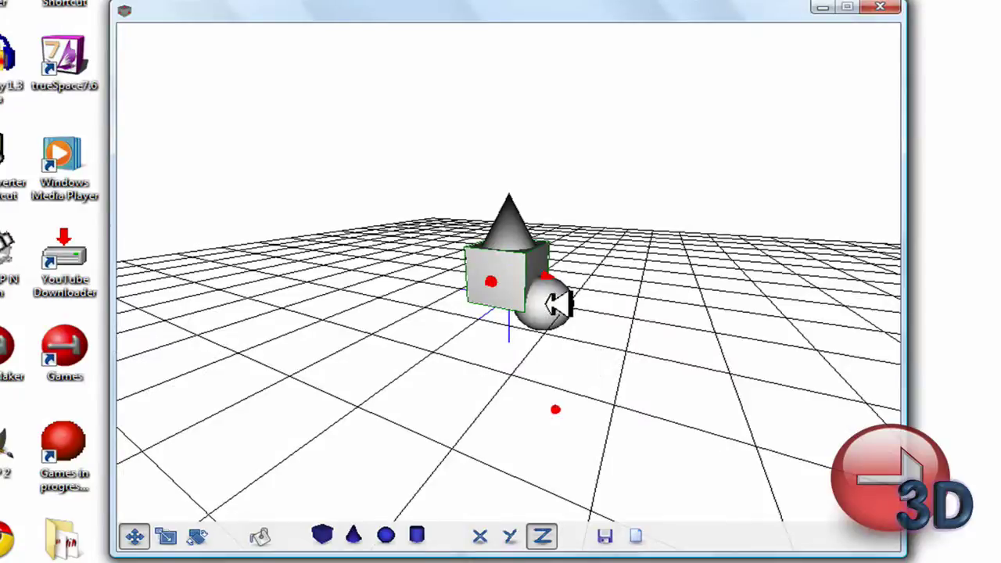
drag(547, 303, 550, 260)
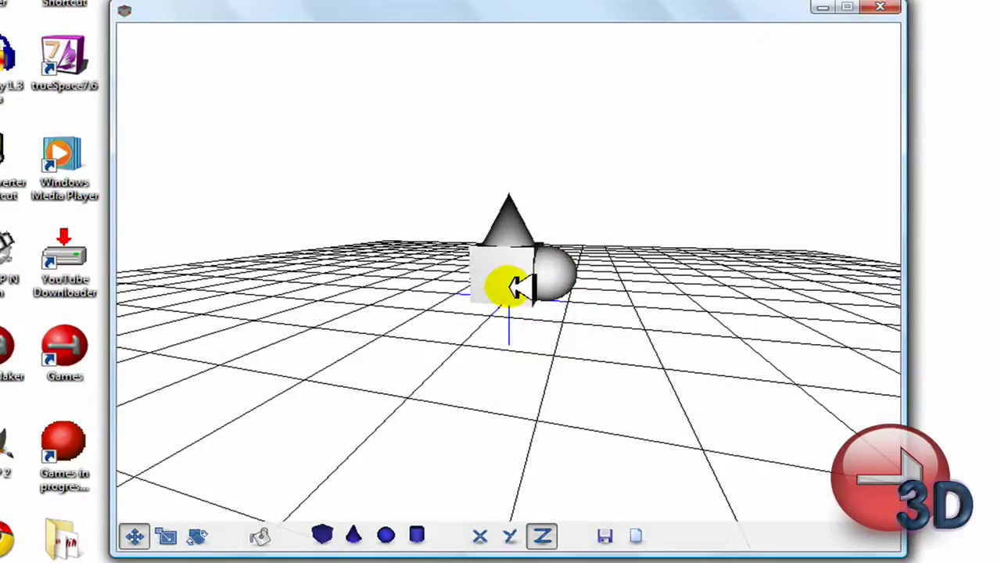
Add a cylinder, move it to the side of the cube opposite the sphere and raise it to the cube's height.
drag(516, 288, 656, 366)
click(416, 535)
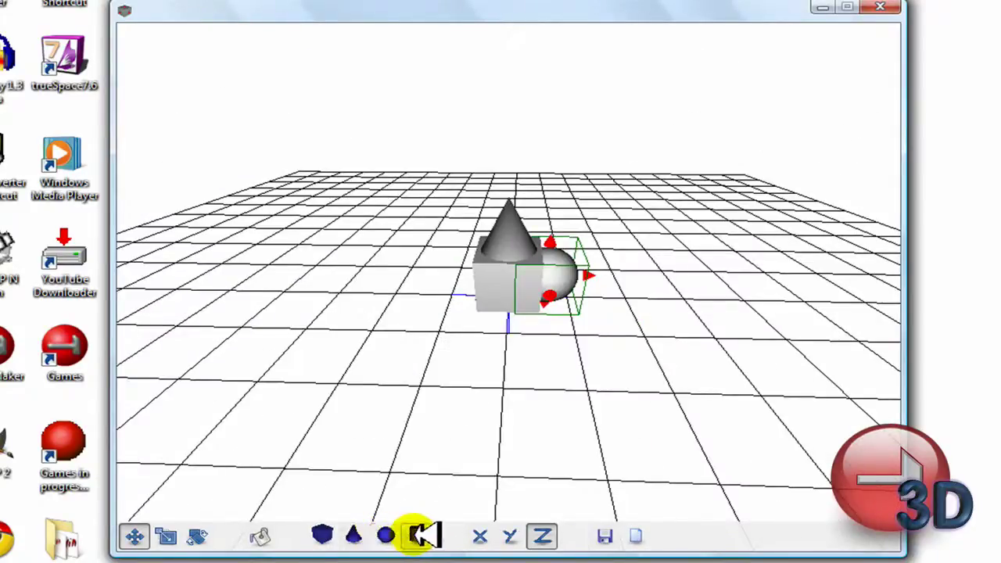
drag(498, 449, 528, 382)
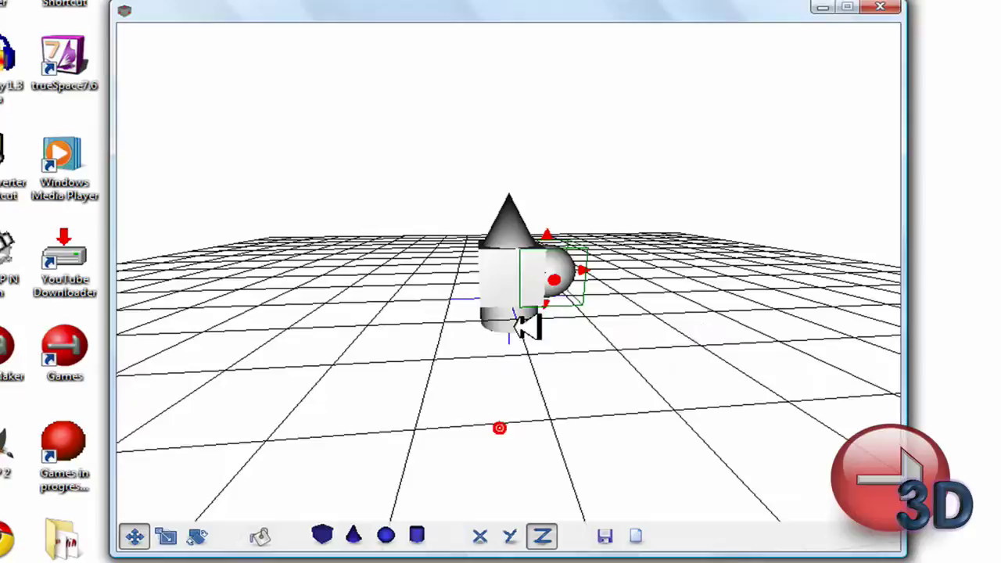
mouse_move(476, 297)
mouse_down()
mouse_move(413, 302)
mouse_move(493, 291)
mouse_move(479, 302)
mouse_up()
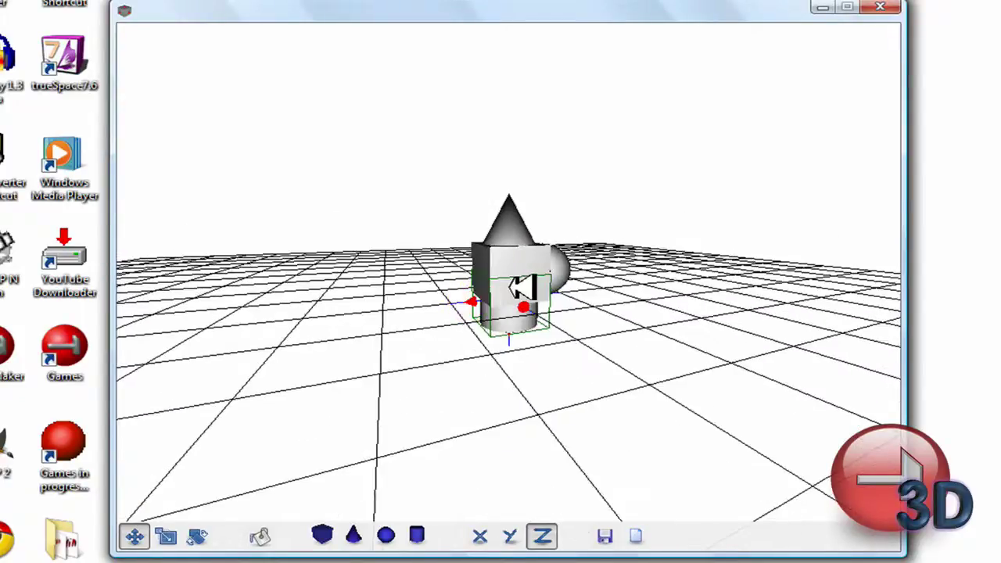
click(500, 294)
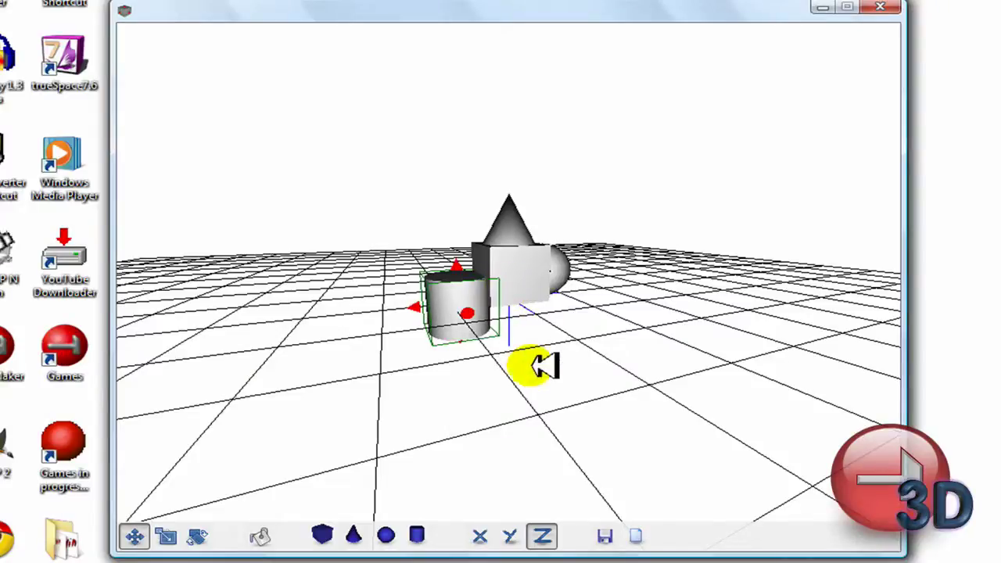
mouse_move(537, 365)
mouse_down()
mouse_move(537, 373)
mouse_move(525, 362)
mouse_move(532, 366)
mouse_up()
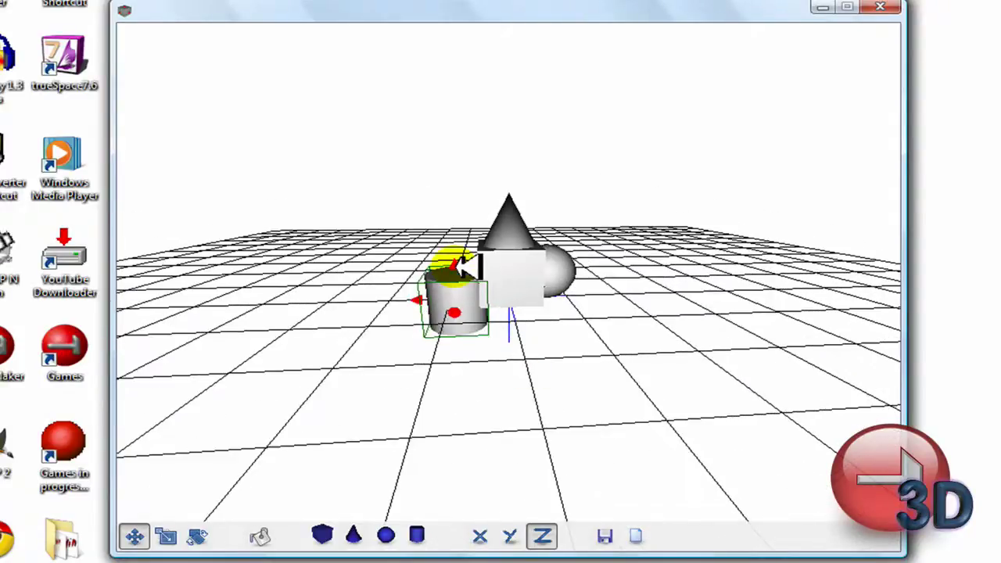
click(510, 288)
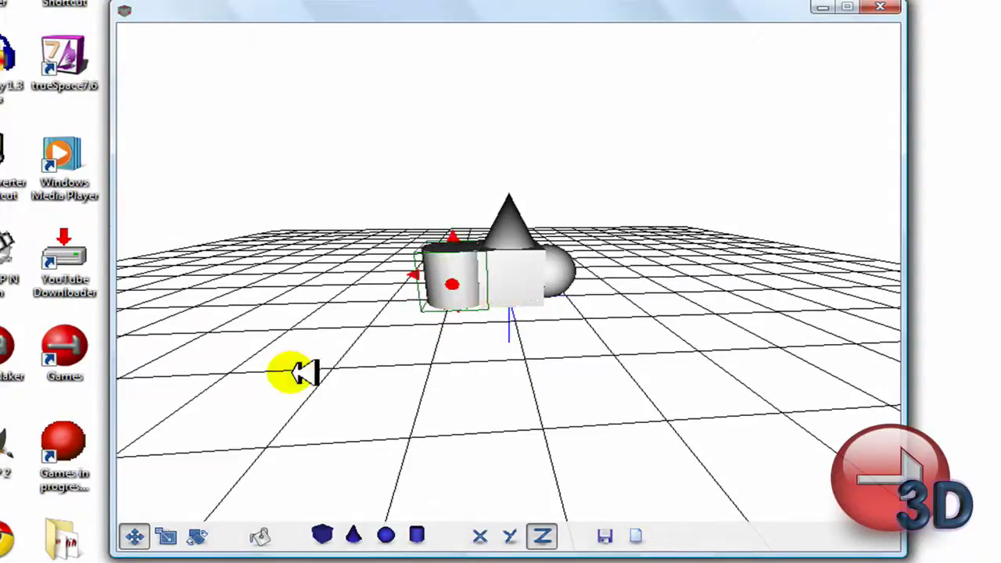
Rotate the cylinder onto its side so that its axis runs horizontally toward the cube.
click(208, 535)
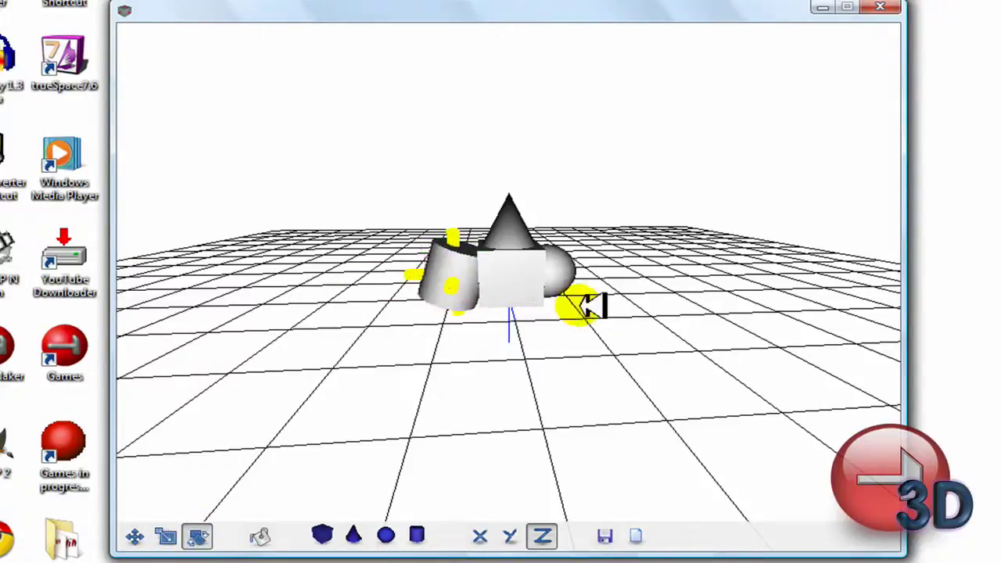
drag(543, 292, 513, 288)
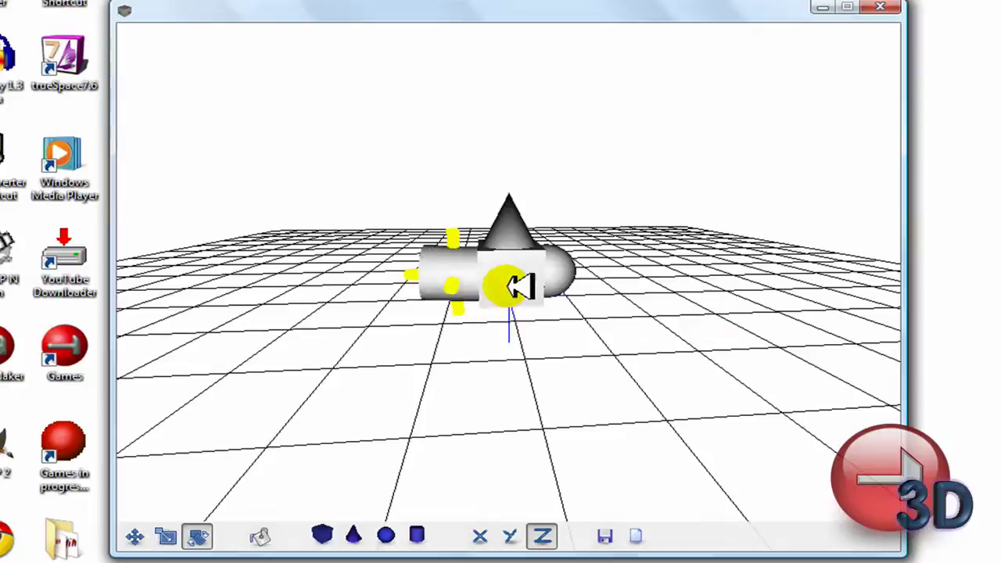
Move the rotated cylinder sideways so that its end sits closer against the cube.
middle_drag(558, 358, 429, 266)
click(135, 536)
middle_drag(436, 342, 438, 320)
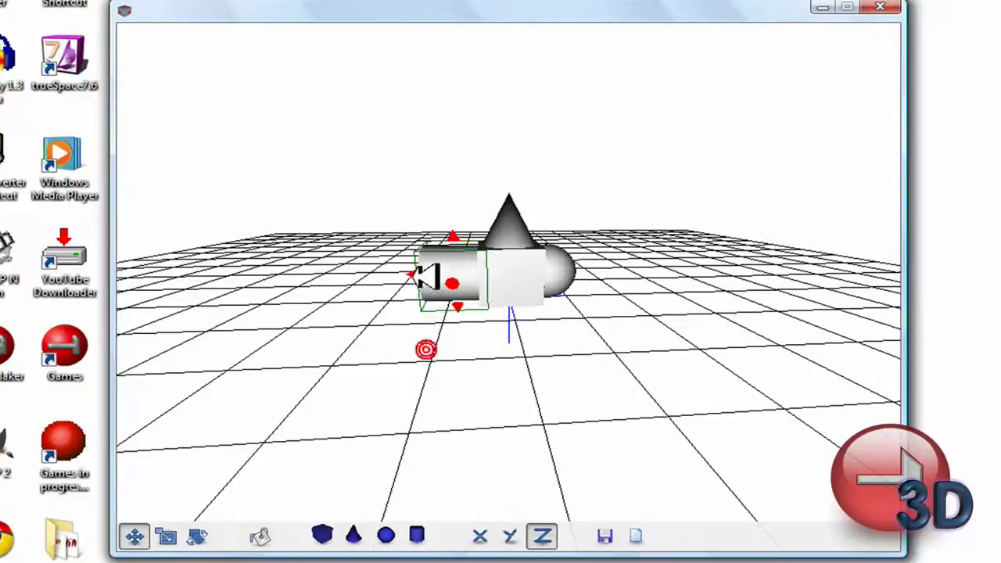
click(519, 286)
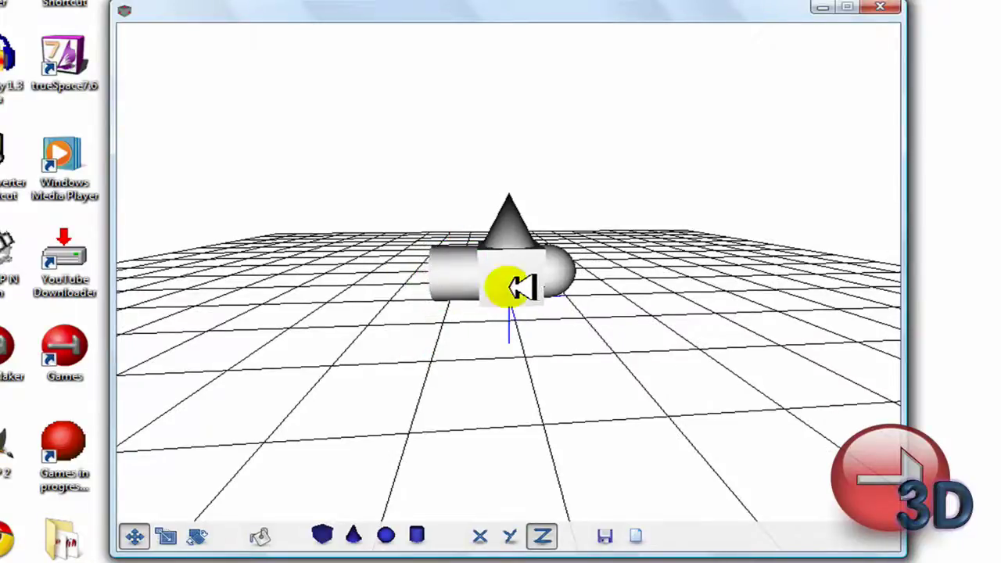
Colour the cube red using the basic colours.
middle_drag(519, 286, 548, 246)
click(532, 270)
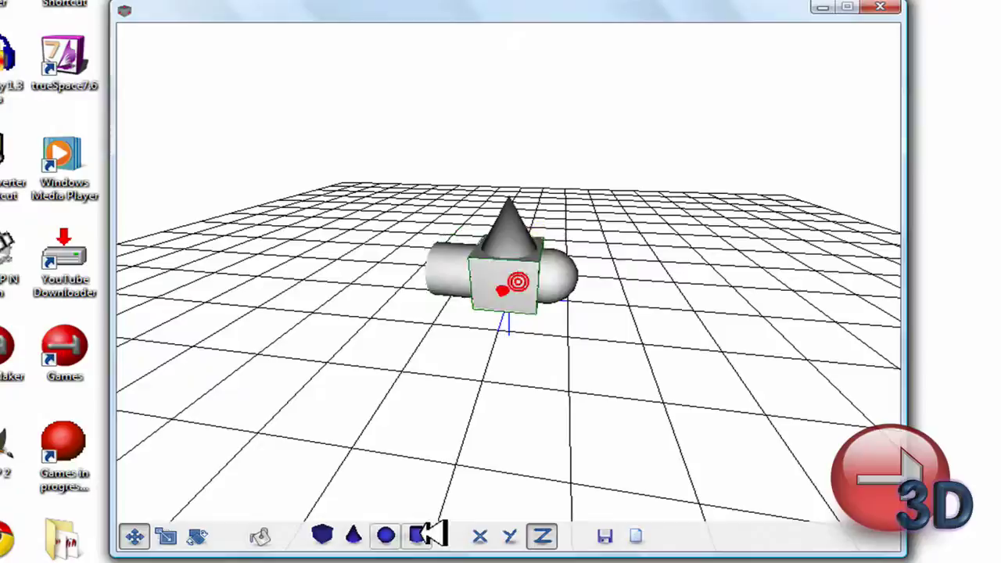
click(261, 536)
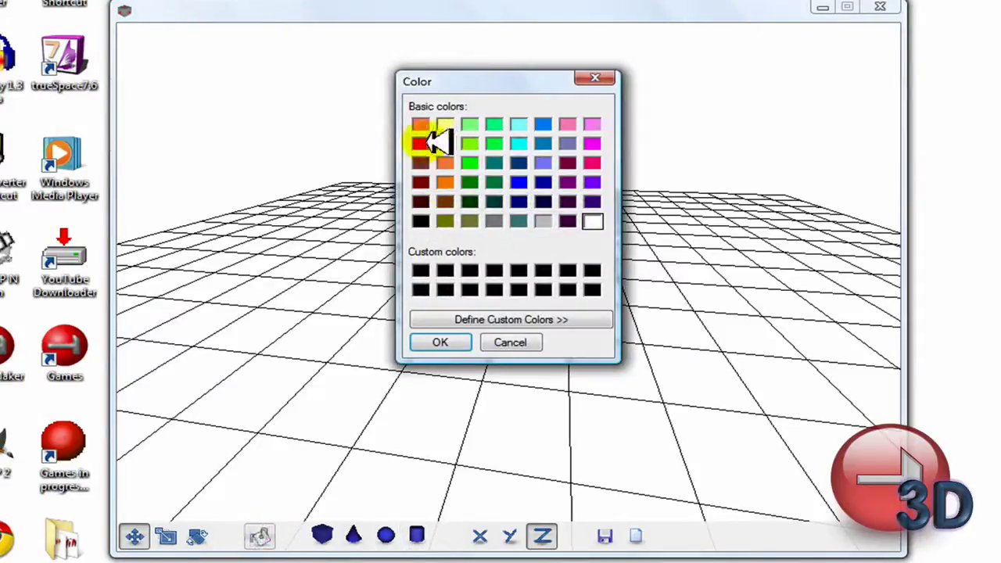
click(421, 143)
click(444, 343)
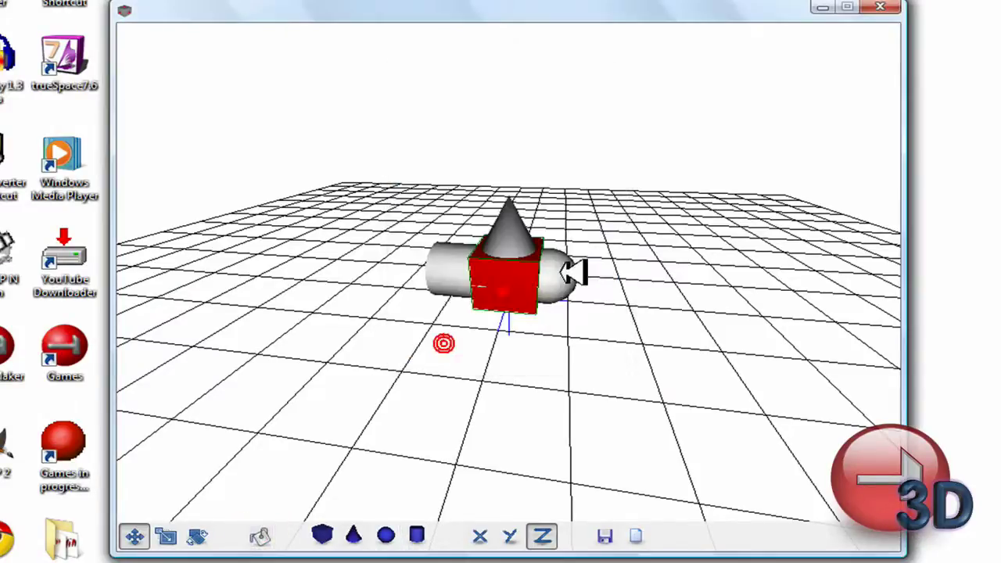
Colour the sphere blue using the basic colours.
click(575, 272)
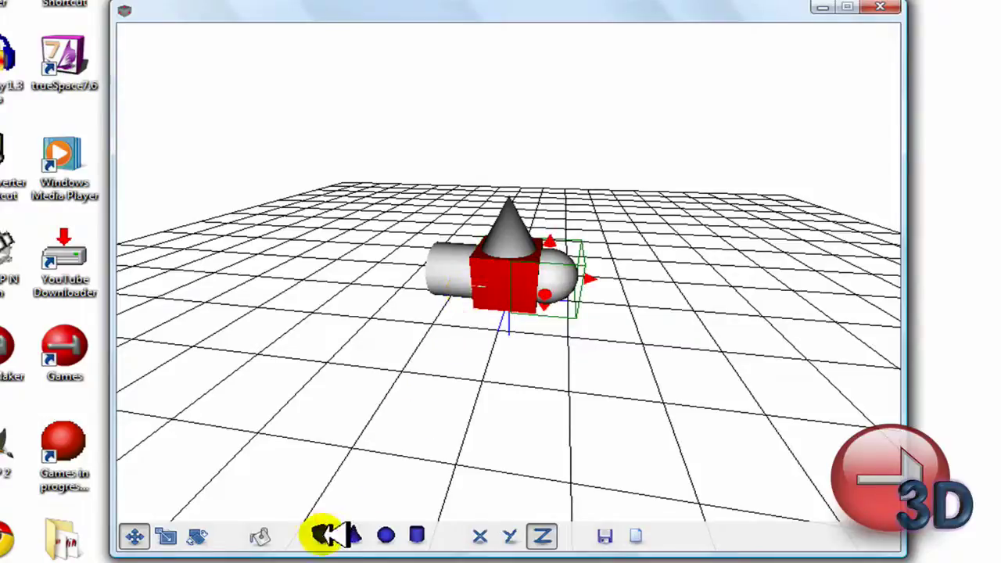
click(260, 538)
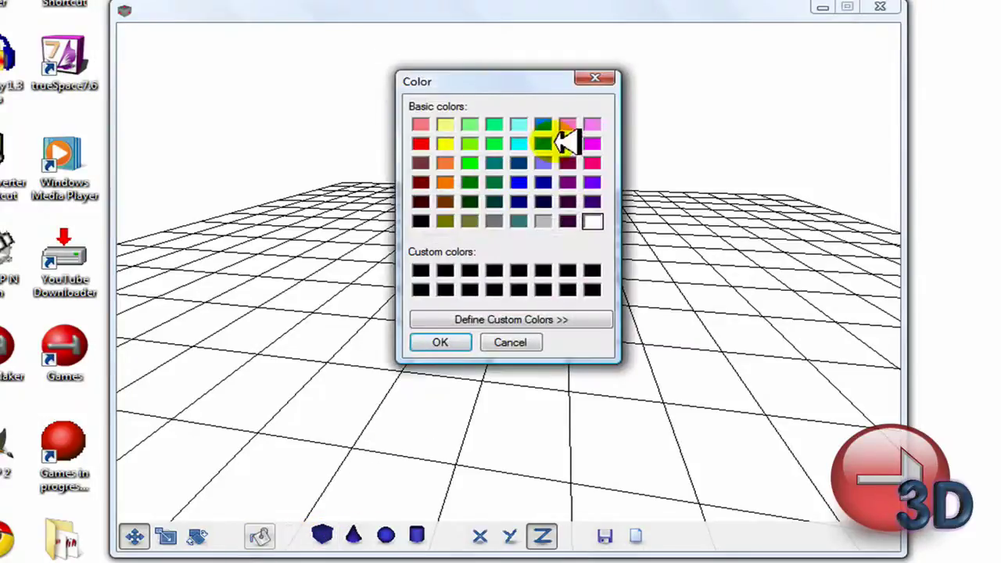
click(519, 183)
click(440, 342)
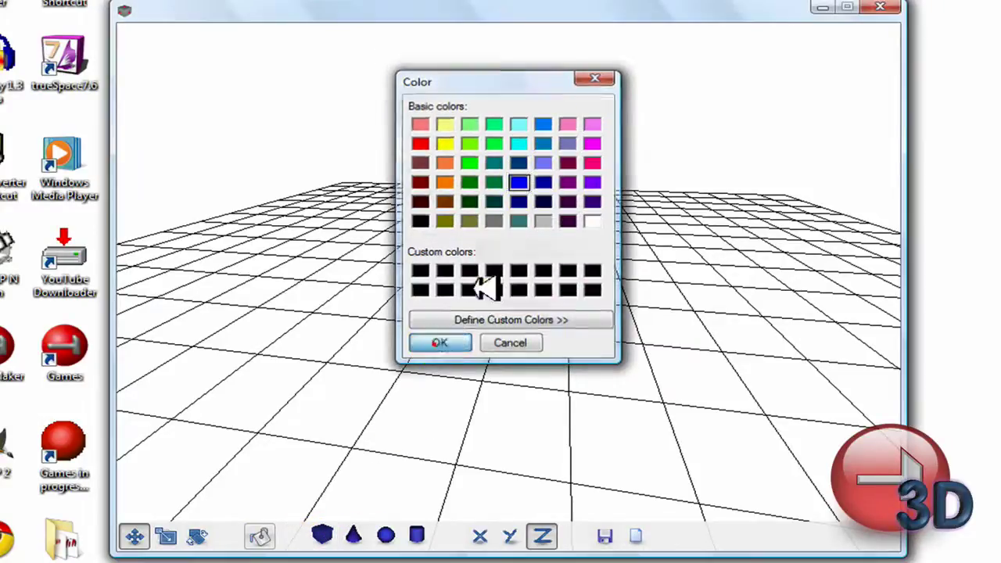
Colour the cylinder bright green using the basic colours.
click(464, 276)
click(260, 536)
click(494, 143)
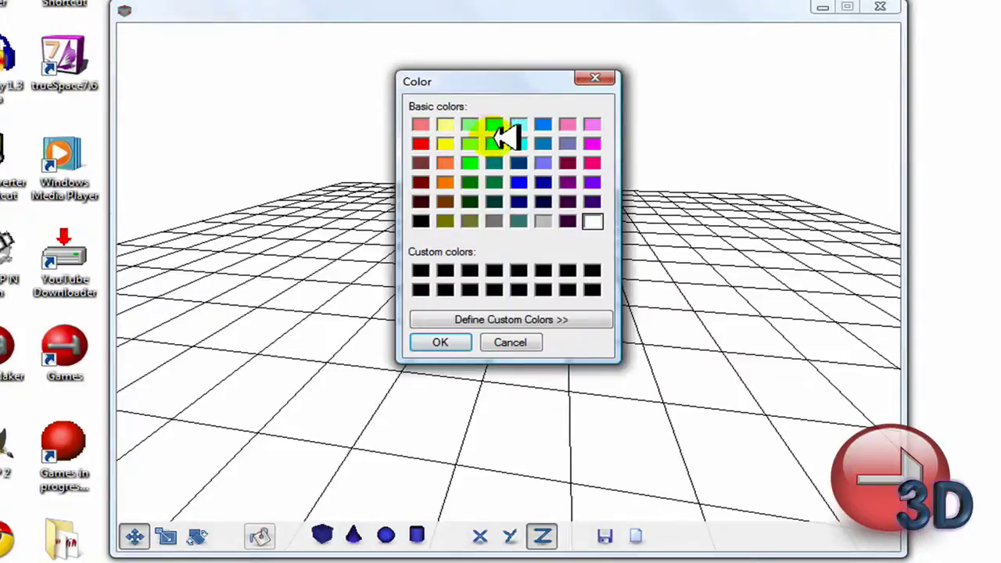
click(442, 342)
Colour the cone on top of the cube yellow using the basic colours.
click(517, 231)
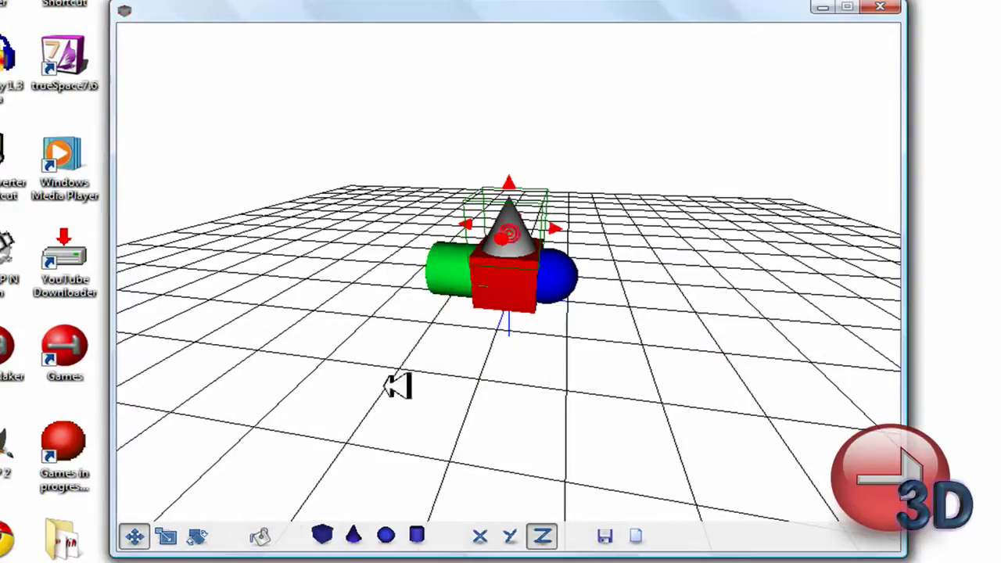
click(261, 537)
click(494, 163)
click(444, 144)
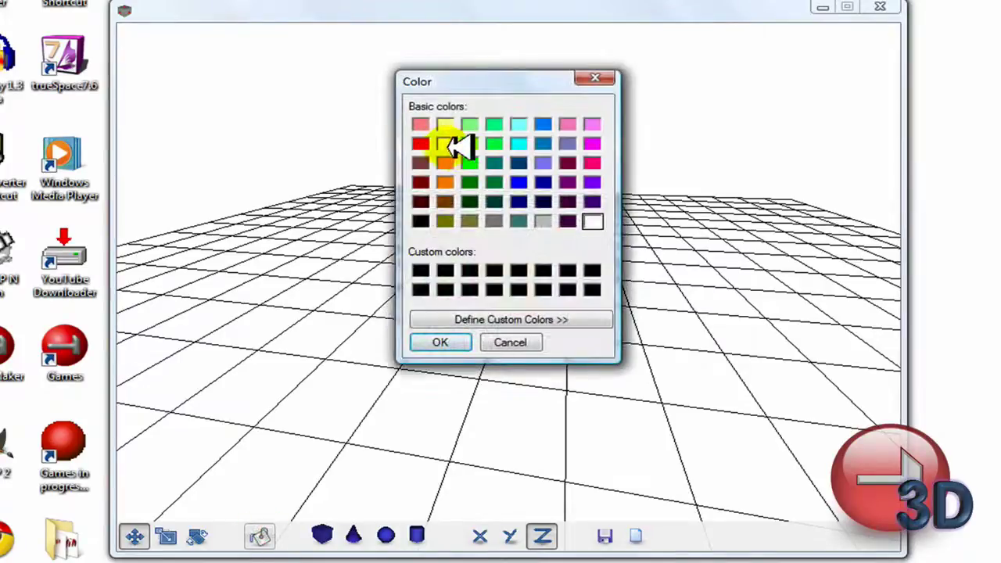
click(447, 343)
Inspect the coloured model from other sides and export its GML code to the clipboard.
drag(522, 370, 503, 313)
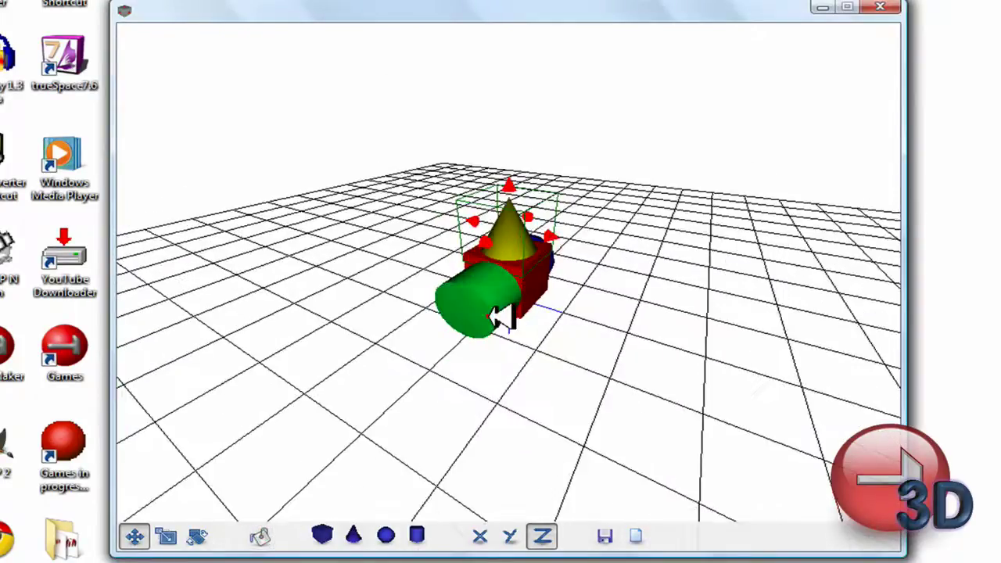
click(536, 312)
click(533, 308)
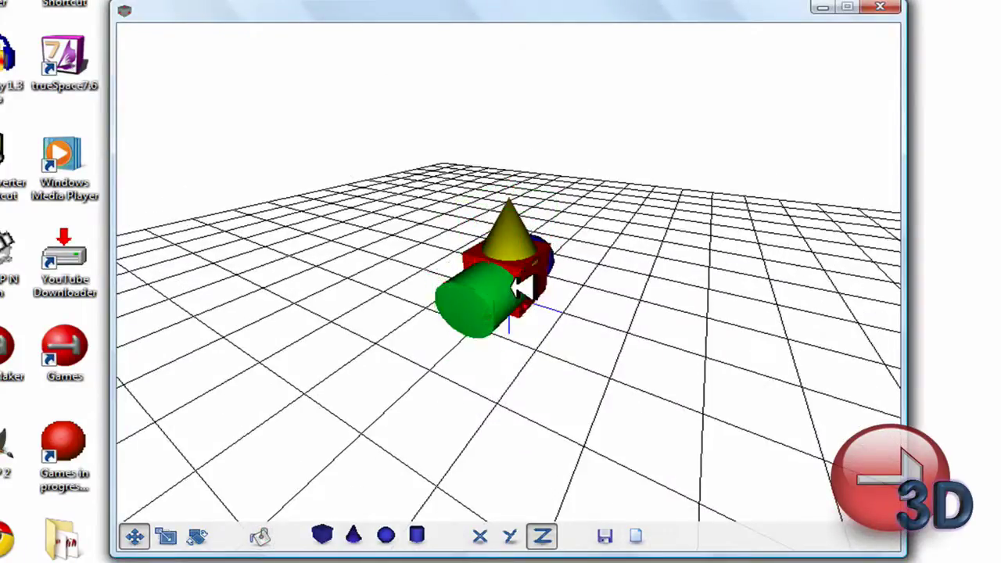
click(520, 294)
drag(535, 328, 501, 328)
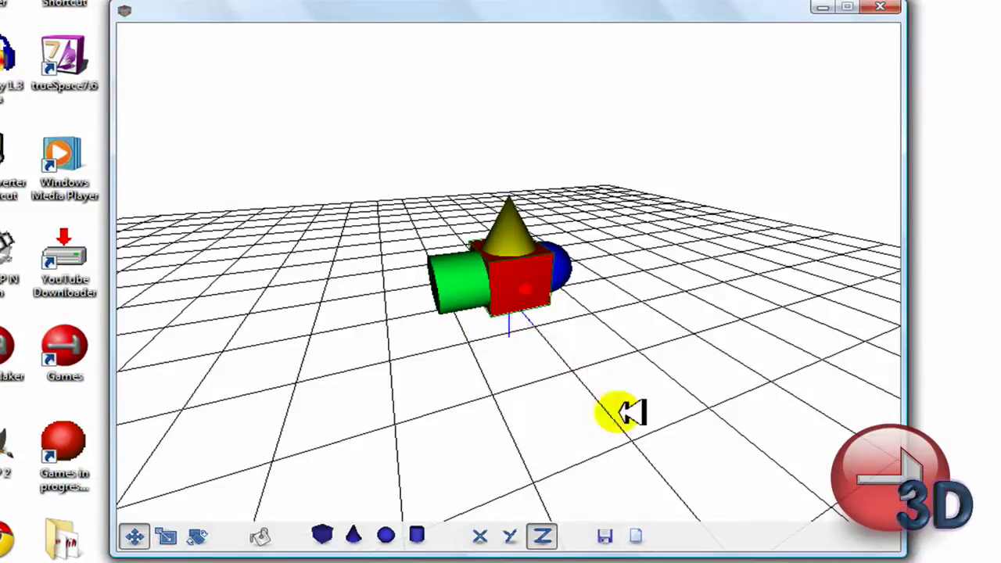
click(604, 537)
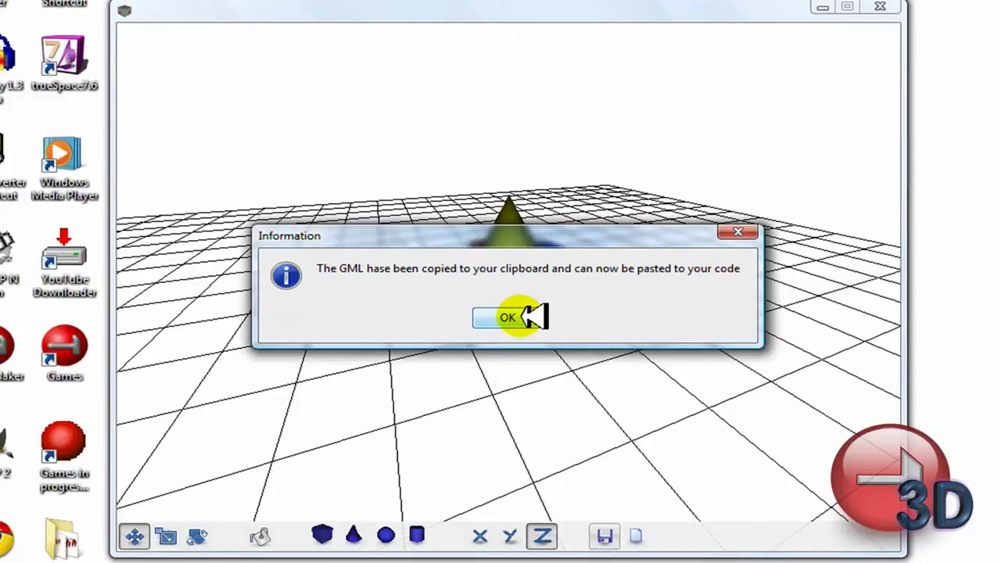
click(508, 317)
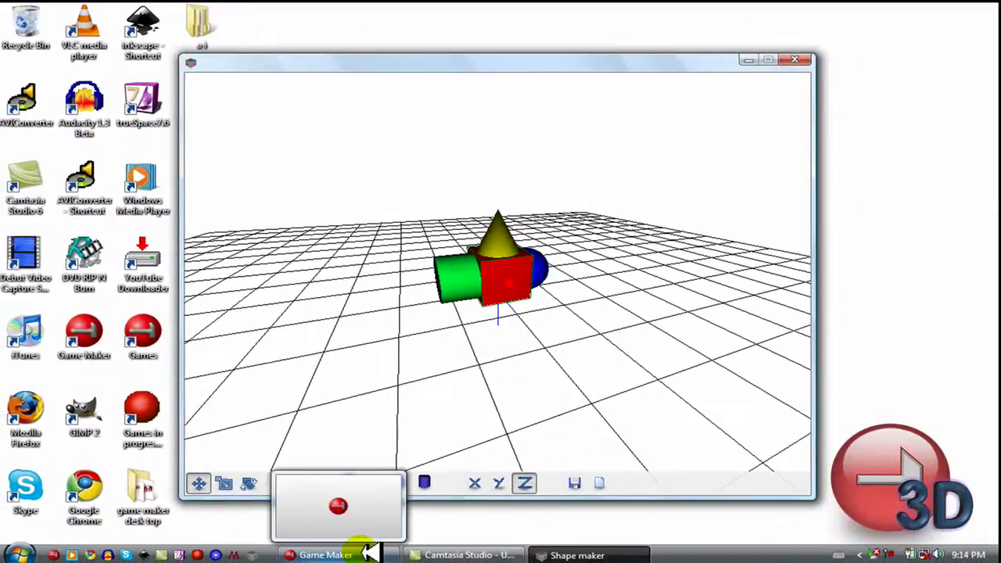
Switch to Game Maker, add an Execute Code action to the player object's Draw event and paste the exported model code into it.
click(368, 554)
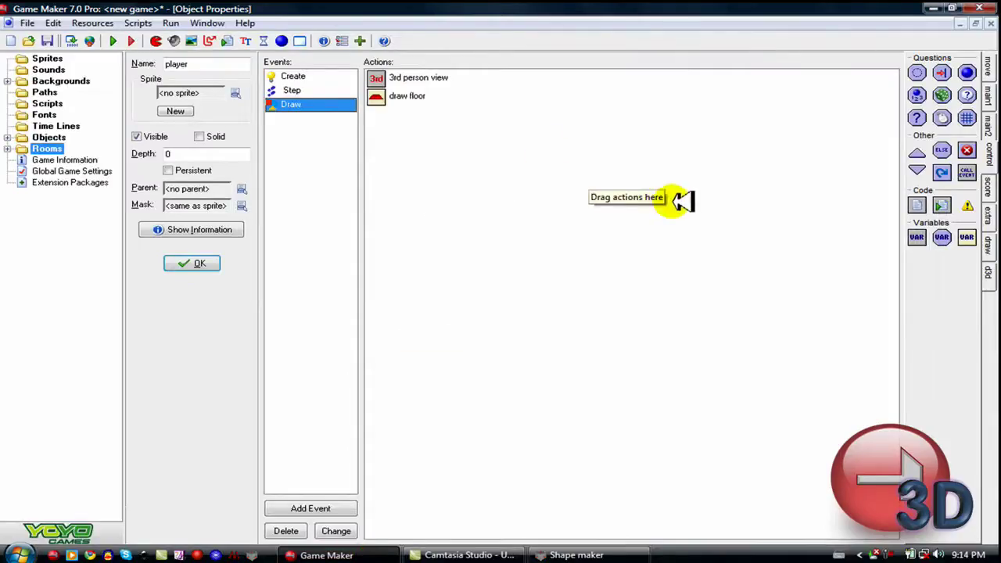
click(313, 76)
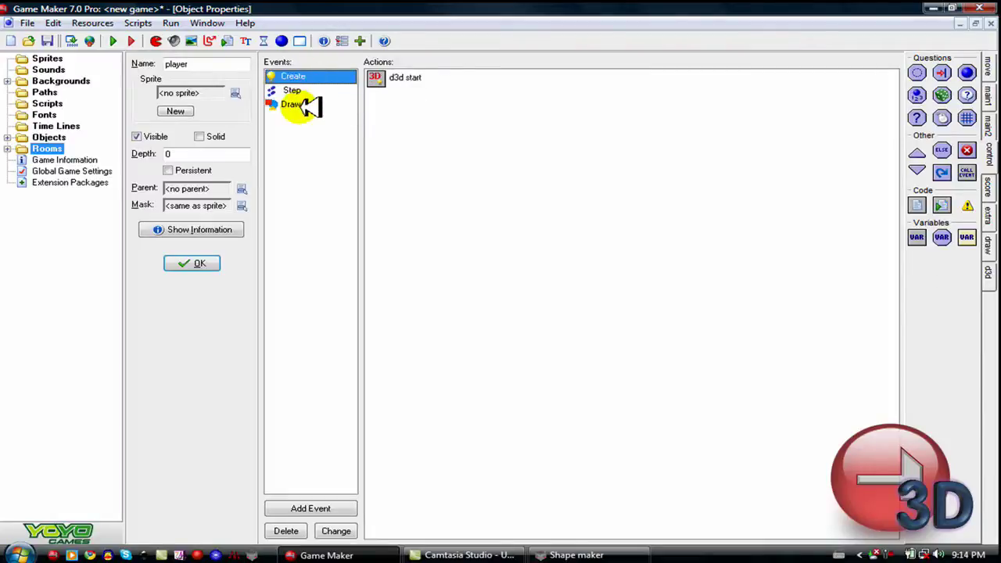
click(302, 104)
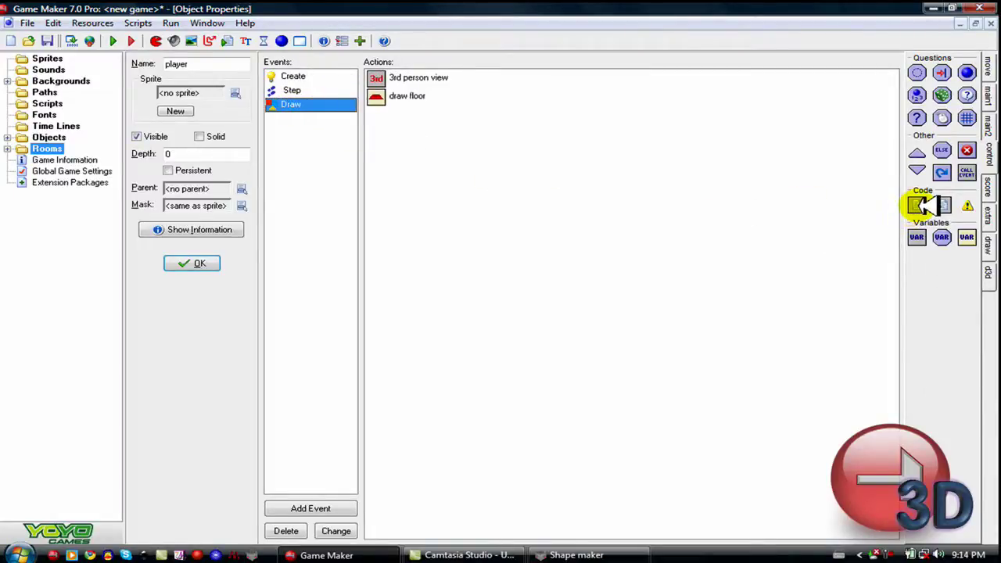
drag(753, 252, 704, 263)
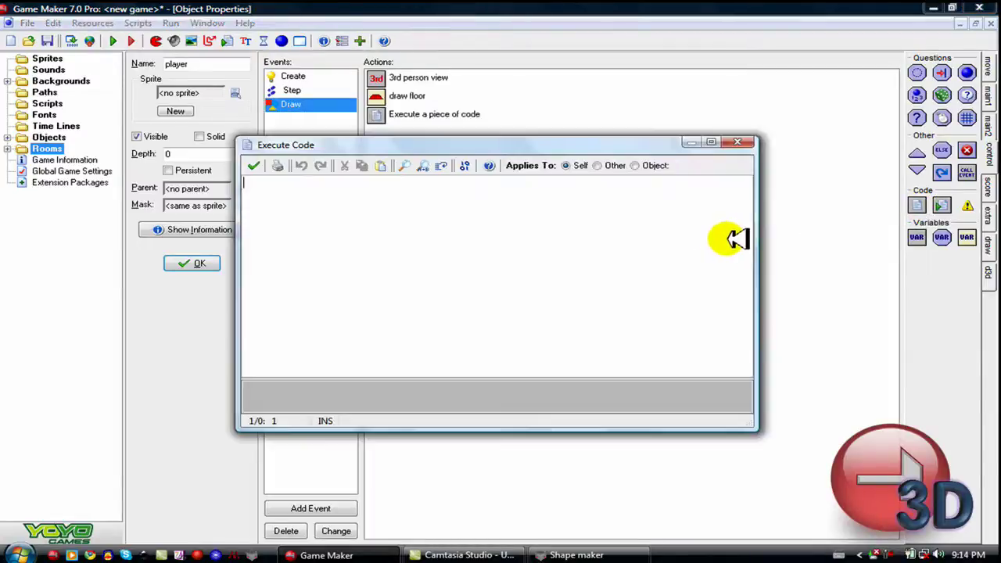
click(587, 329)
key(ctrl+v)
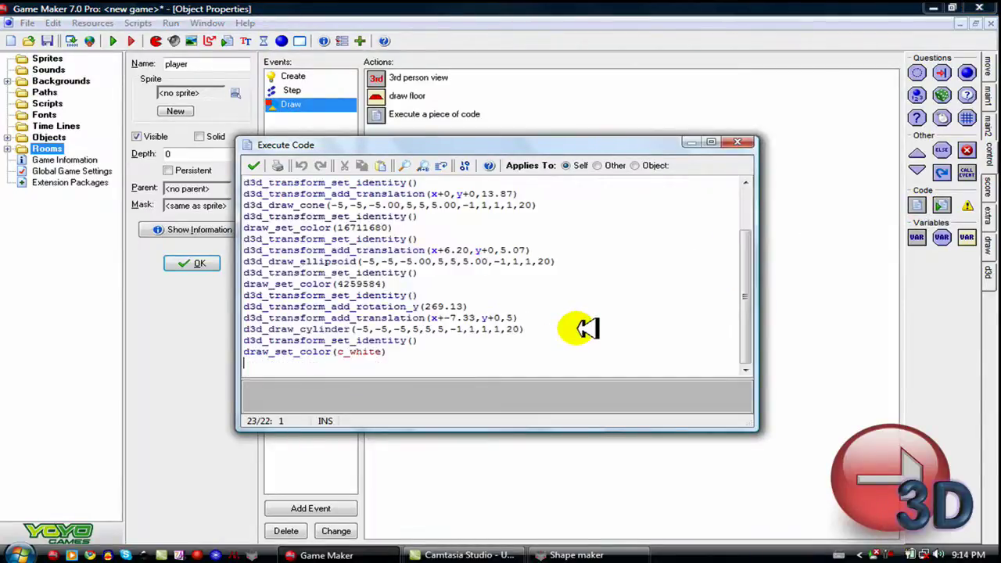
Maximize the code window to review the pasted model code, and save the action in the Draw event.
click(711, 142)
right_click(496, 307)
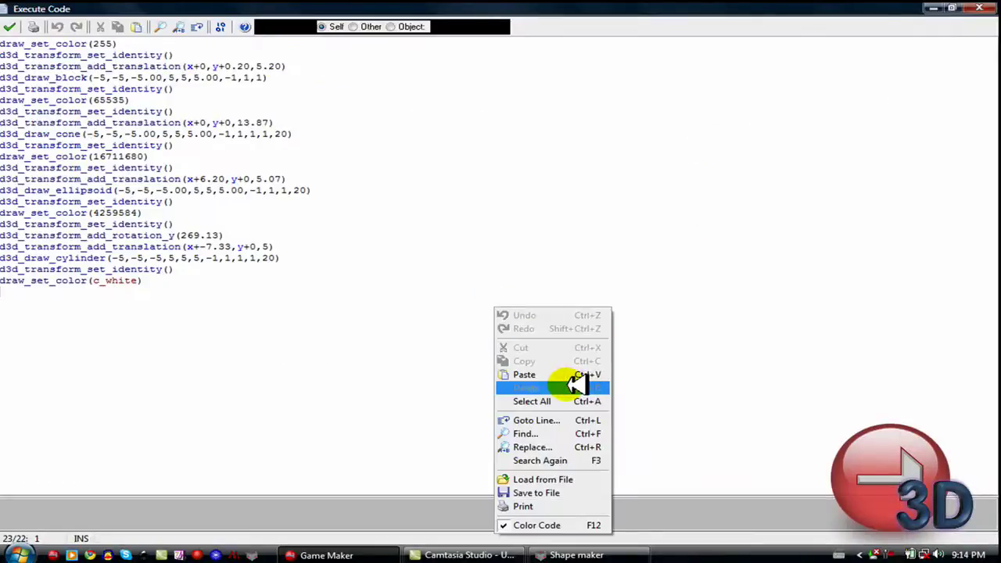
click(648, 250)
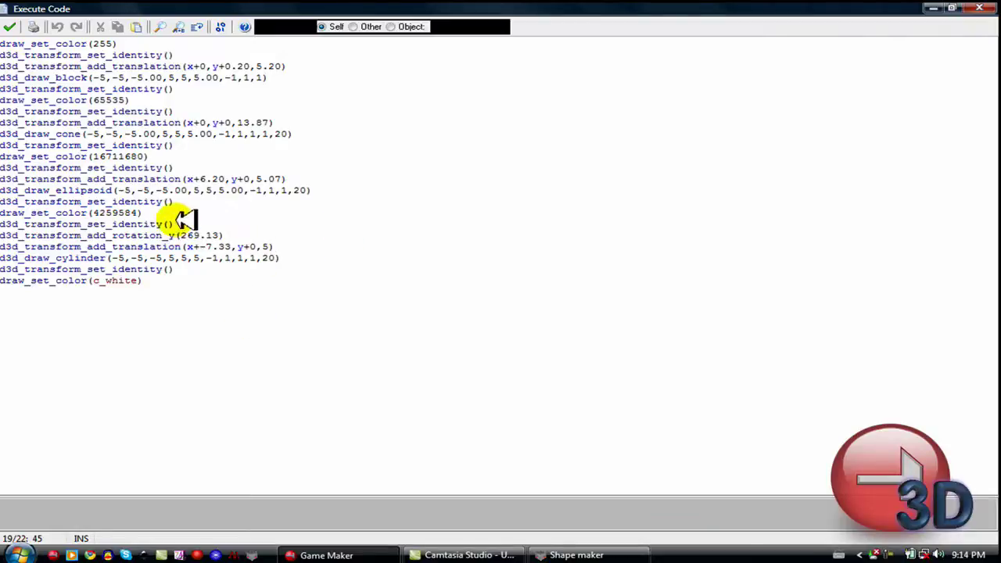
click(14, 29)
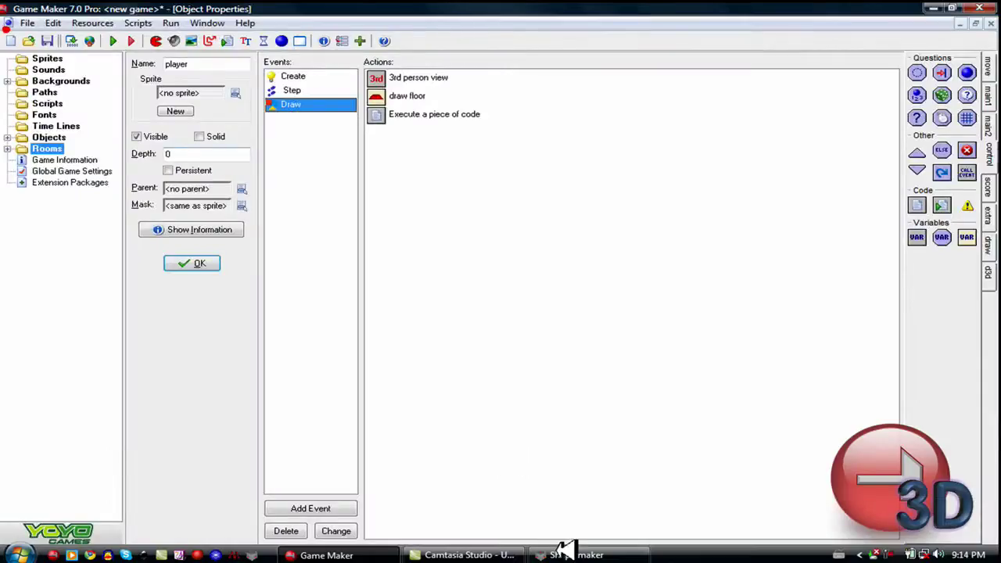